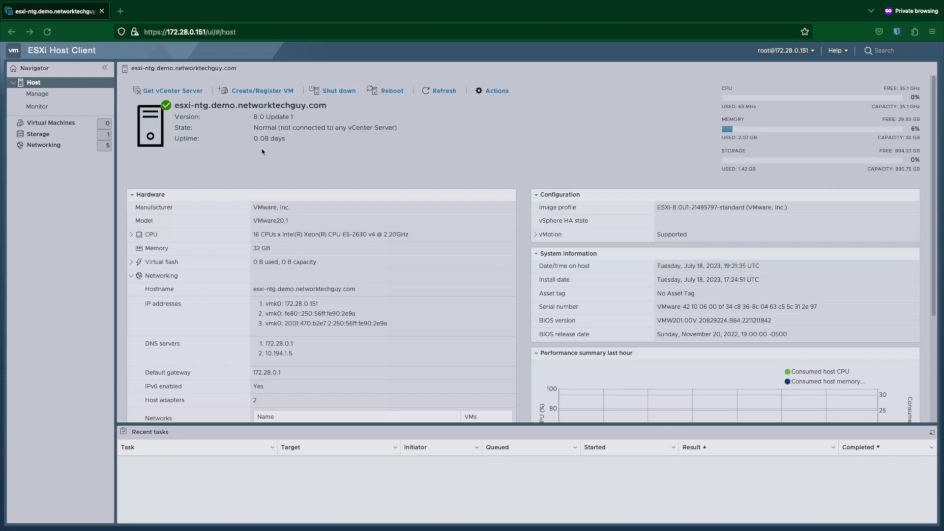
Step: Browse datastore1's ISOs folder to confirm the pfSense installer is there, then return to datastore1's details
{"action": "left_click", "coordinate": [52, 136]}
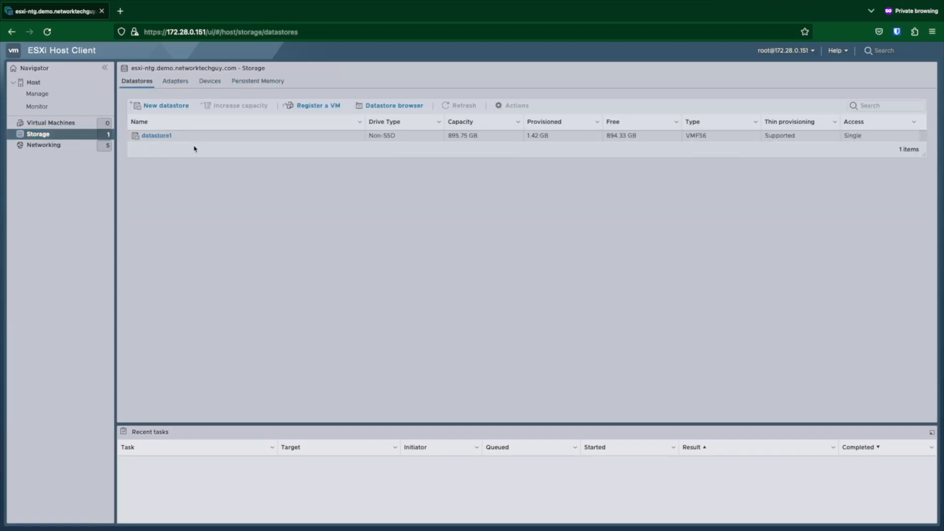
{"action": "left_click", "coordinate": [154, 135]}
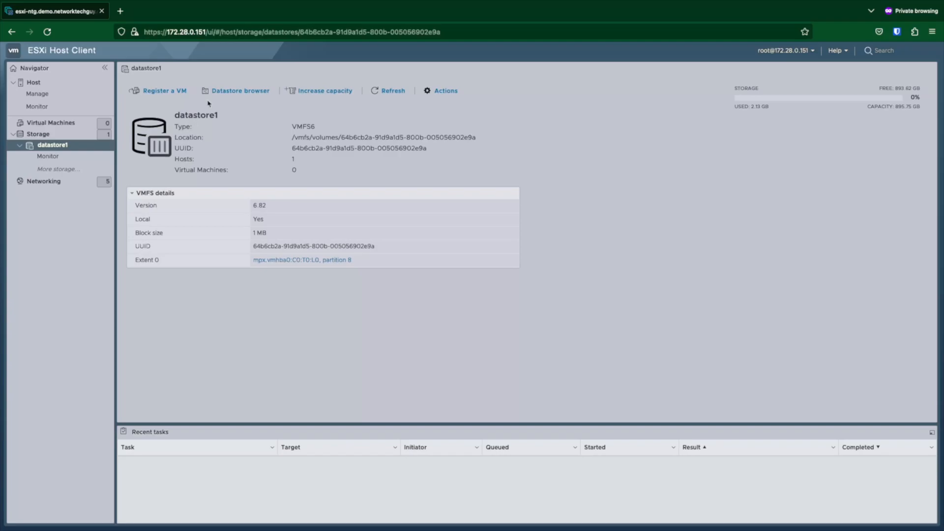
{"action": "left_click", "coordinate": [241, 91]}
{"action": "left_click", "coordinate": [203, 222]}
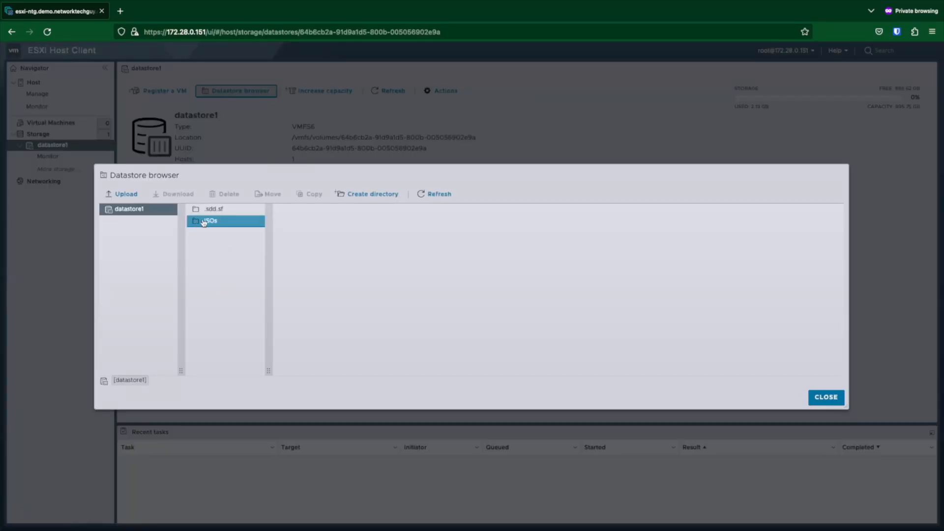
{"action": "left_click", "coordinate": [816, 397]}
{"action": "left_click", "coordinate": [55, 126]}
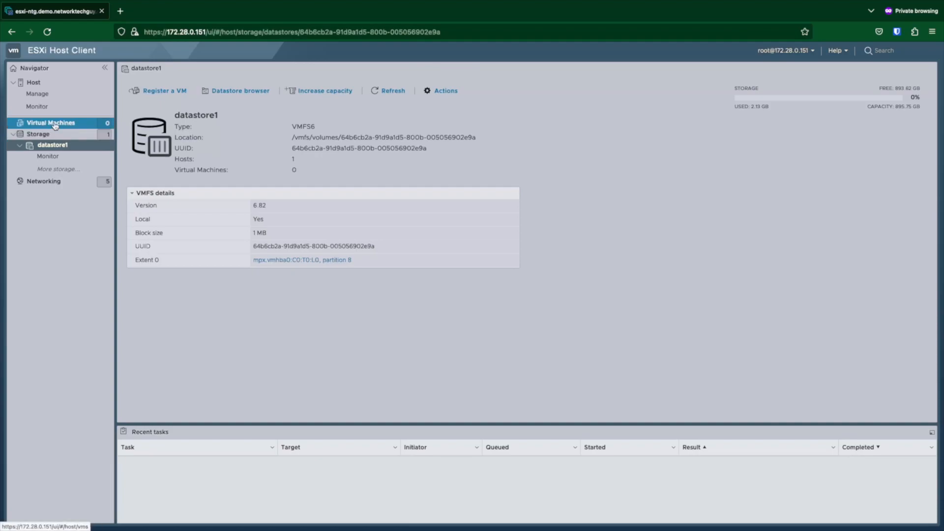
Step: Create a new VM 'pfSense FW' with guest OS Other / FreeBSD 11 (64-bit), keeping datastore1 for storage
{"action": "left_click", "coordinate": [168, 93]}
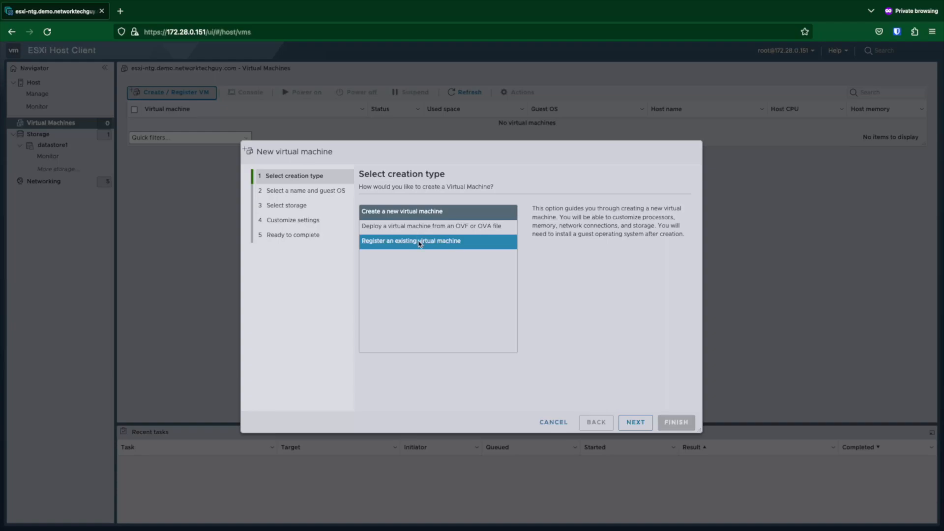
{"action": "left_click", "coordinate": [639, 422]}
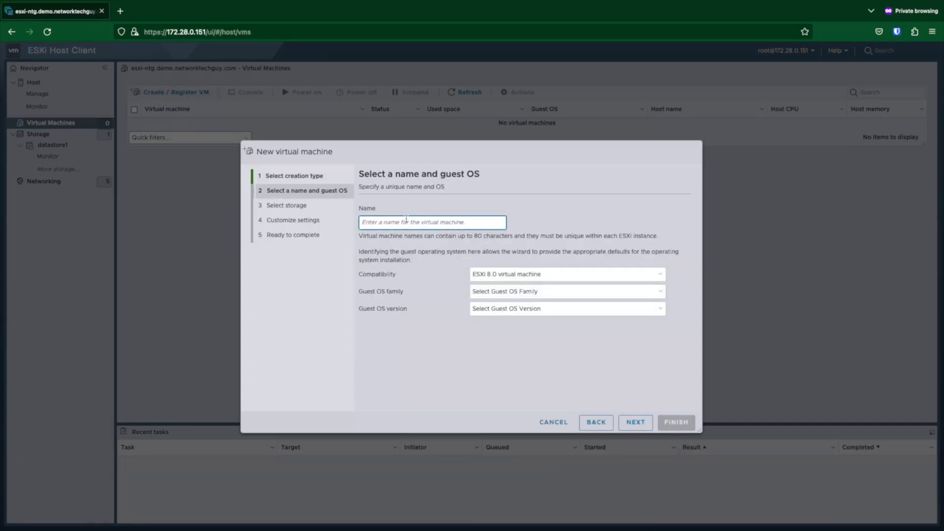
{"action": "type", "text": "pfSense FW"}
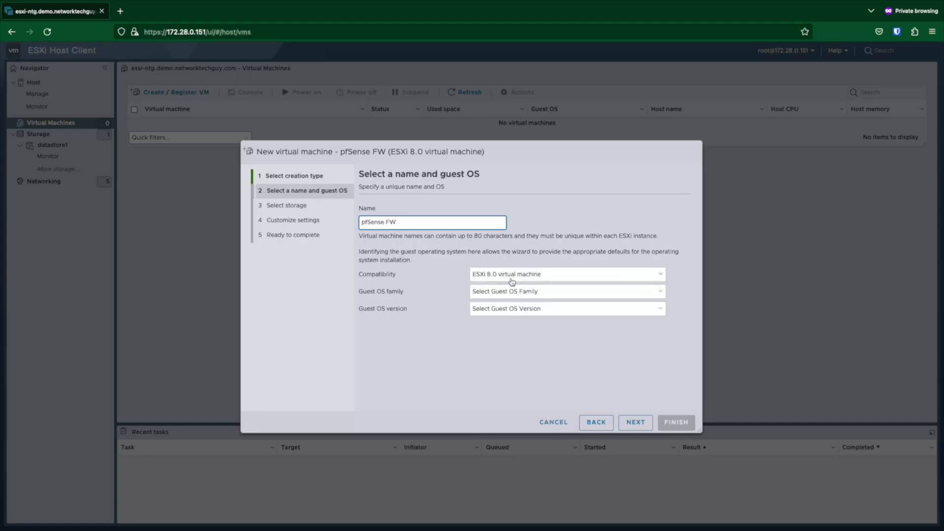
{"action": "left_click", "coordinate": [504, 292]}
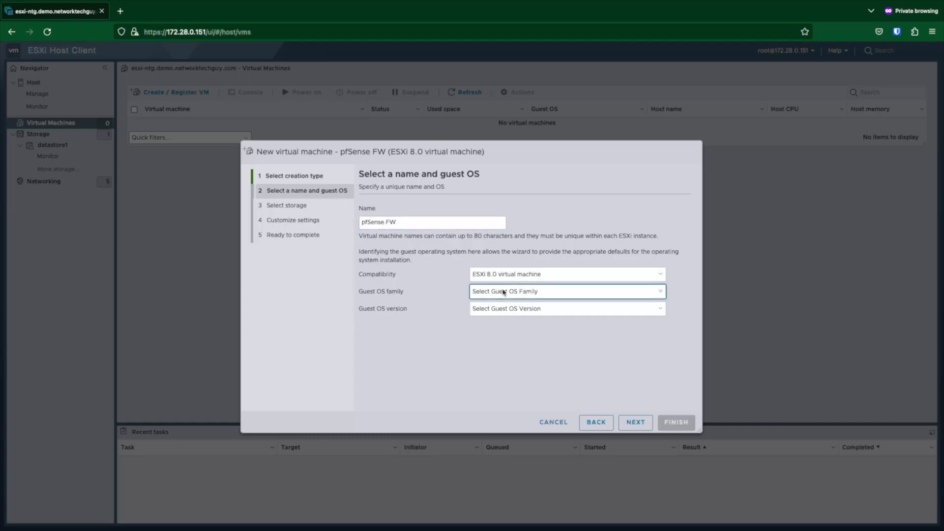
{"action": "key", "text": "o"}
{"action": "key", "text": "Tab"}
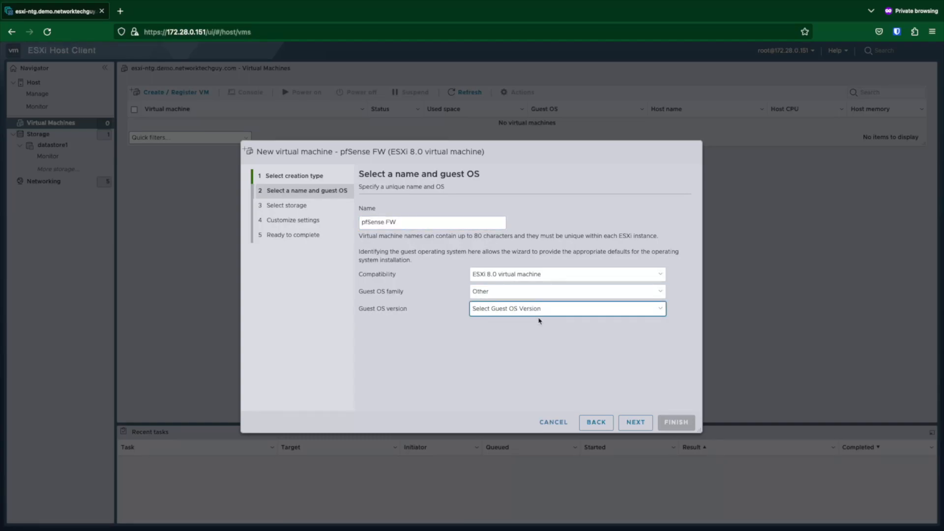
{"action": "key", "text": "f"}
{"action": "key", "text": "Tab"}
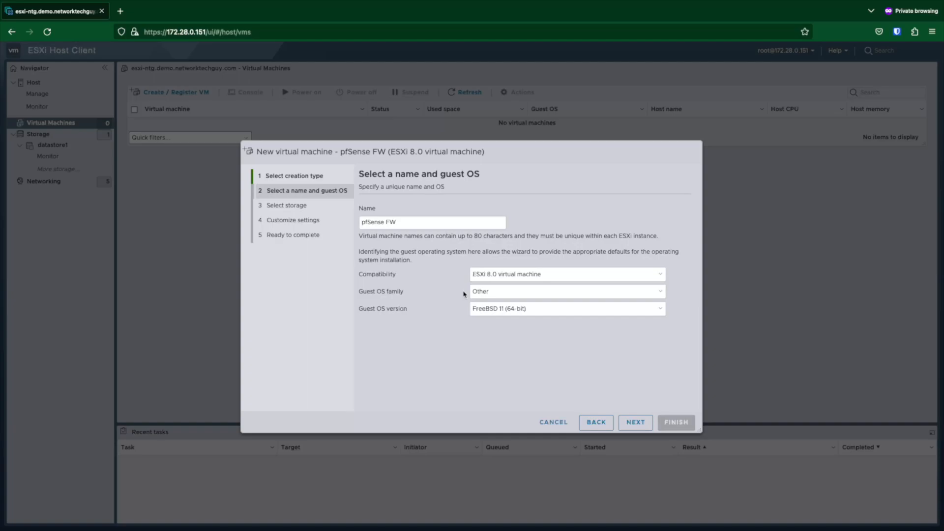
{"action": "left_click", "coordinate": [634, 424]}
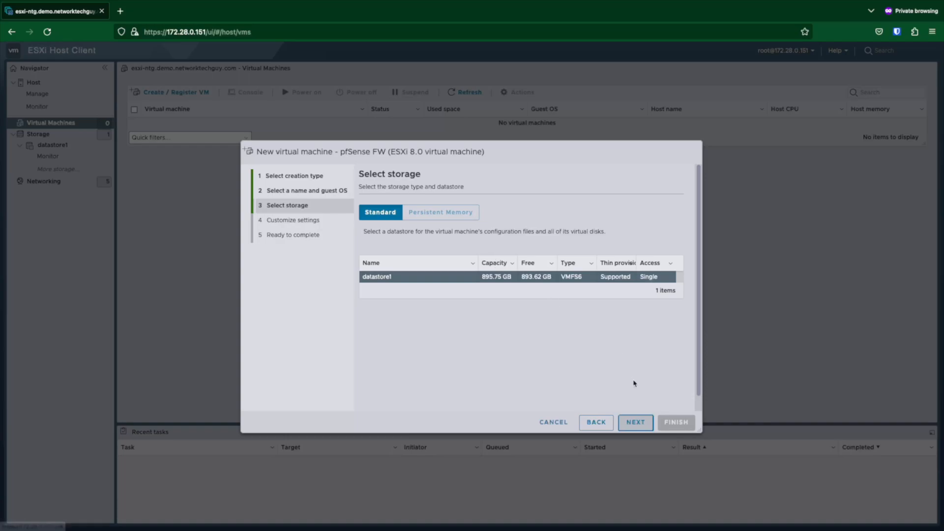
{"action": "left_click", "coordinate": [636, 422]}
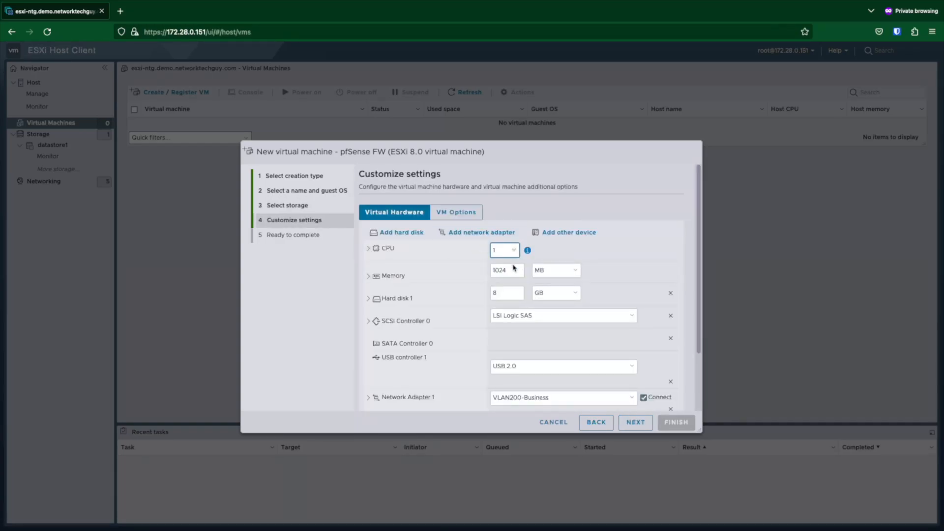
Step: Give pfSense FW 2 CPUs, 2048 MB memory and a 60 GB hard disk
{"action": "type", "text": "2"}
{"action": "key", "text": "Tab"}
{"action": "type", "text": "2"}
{"action": "left_click", "coordinate": [506, 295]}
{"action": "type", "text": "60"}
{"action": "left_click", "coordinate": [368, 298]}
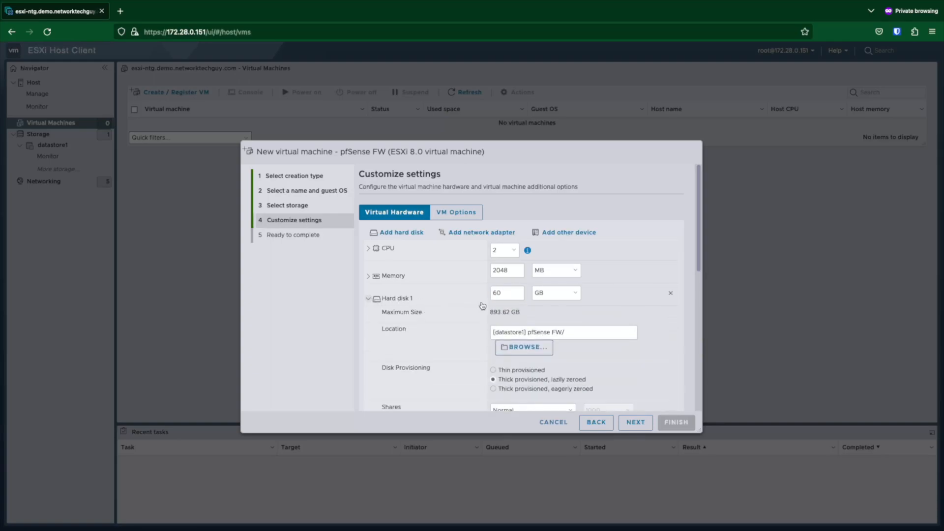
{"action": "scroll", "coordinate": [500, 314], "scroll_direction": "down", "scroll_amount": 1}
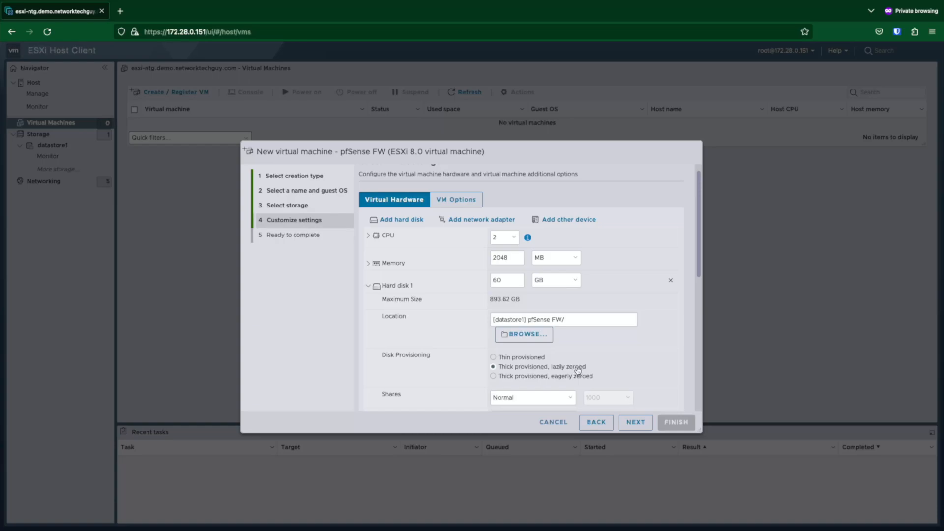
{"action": "left_click", "coordinate": [368, 286]}
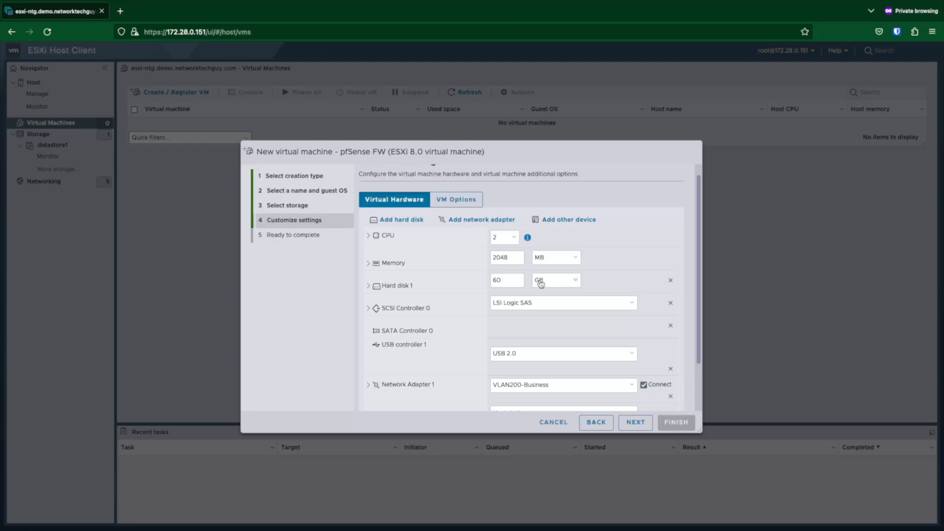
Step: Connect Network Adapter 1 to VLAN601-ExtAccessNET
{"action": "scroll", "coordinate": [533, 301], "scroll_direction": "down", "scroll_amount": 2}
{"action": "left_click", "coordinate": [525, 347]}
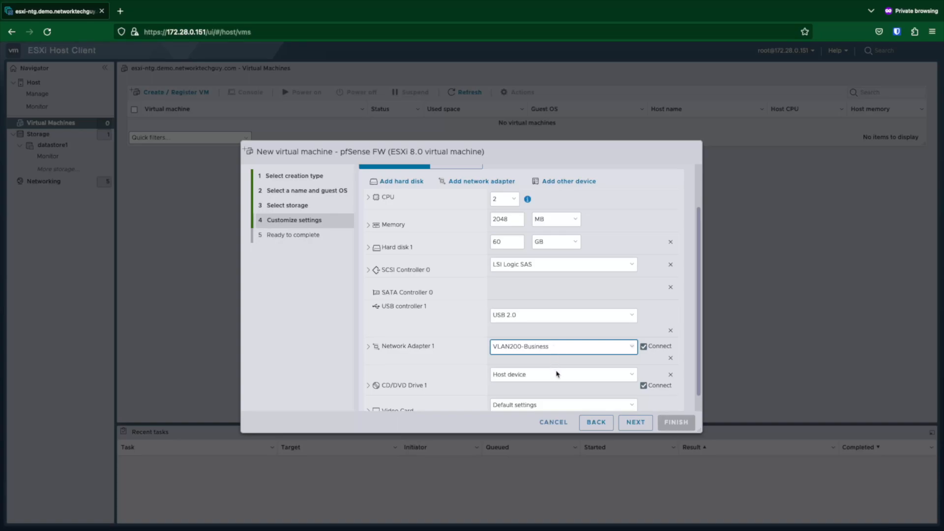
{"action": "key", "text": "Down"}
{"action": "scroll", "coordinate": [618, 343], "scroll_direction": "down", "scroll_amount": 1}
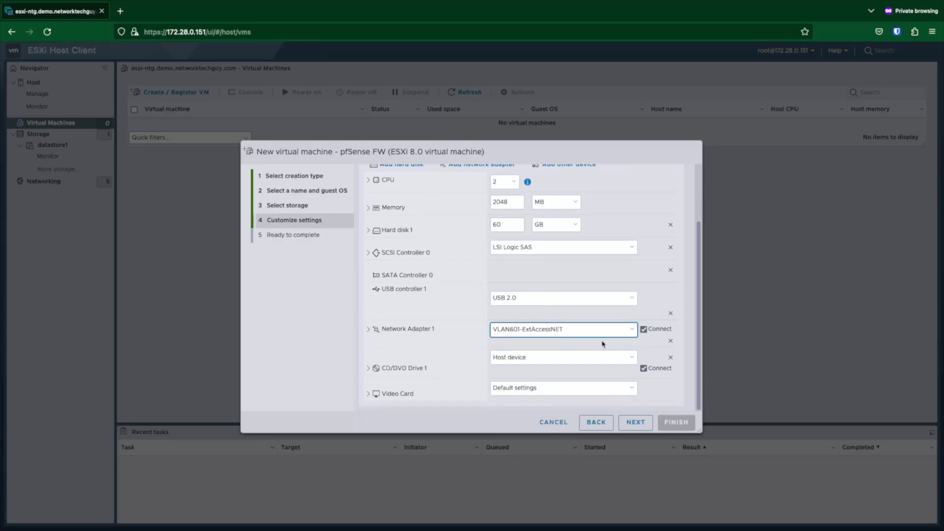
Step: Mount the datastore ISO pfSense-CE-2.7.0-RELEASE-amd64.iso in CD/DVD Drive 1
{"action": "left_click", "coordinate": [548, 358]}
{"action": "left_click", "coordinate": [547, 374]}
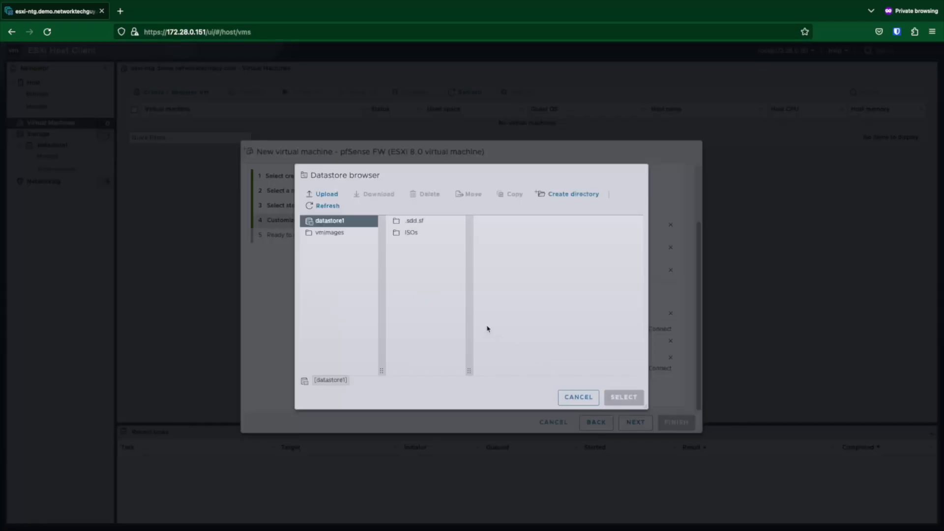
{"action": "left_click", "coordinate": [412, 233]}
{"action": "left_click", "coordinate": [507, 220]}
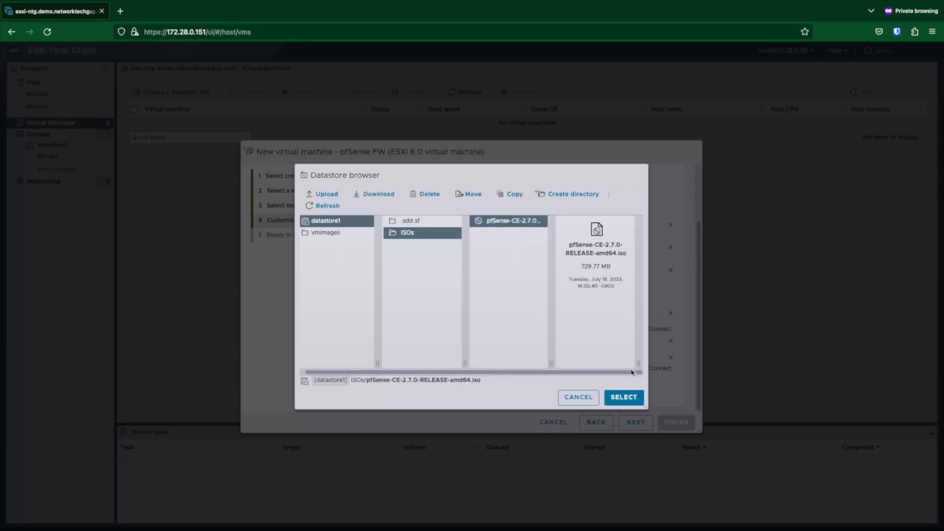
{"action": "left_click", "coordinate": [631, 403]}
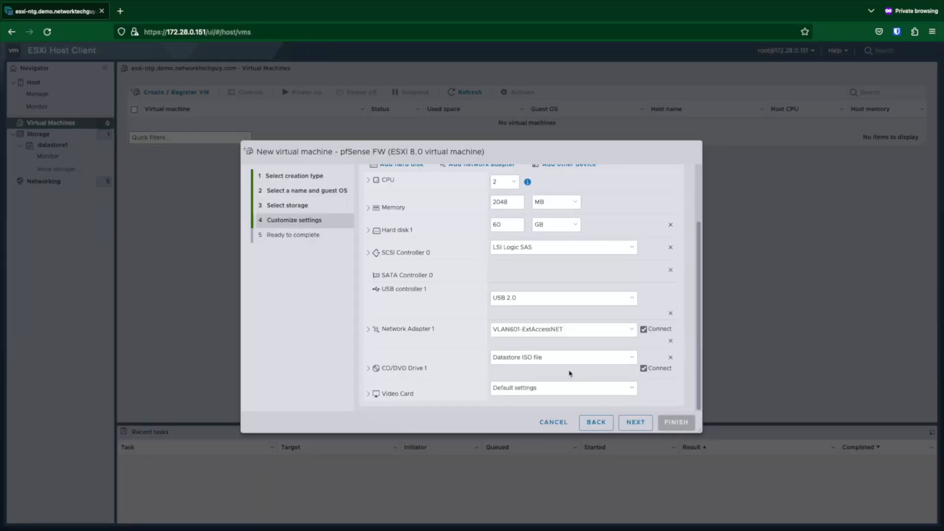
Step: Add network adapters on VLAN200-Business and VLAN220-DMZ
{"action": "scroll", "coordinate": [581, 370], "scroll_direction": "up", "scroll_amount": 3}
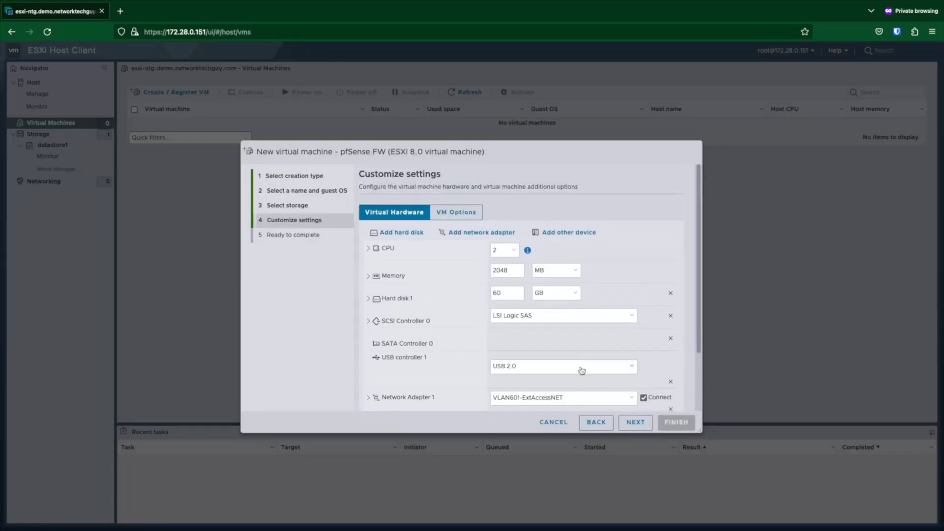
{"action": "left_click", "coordinate": [480, 232]}
{"action": "scroll", "coordinate": [560, 308], "scroll_direction": "down", "scroll_amount": 3}
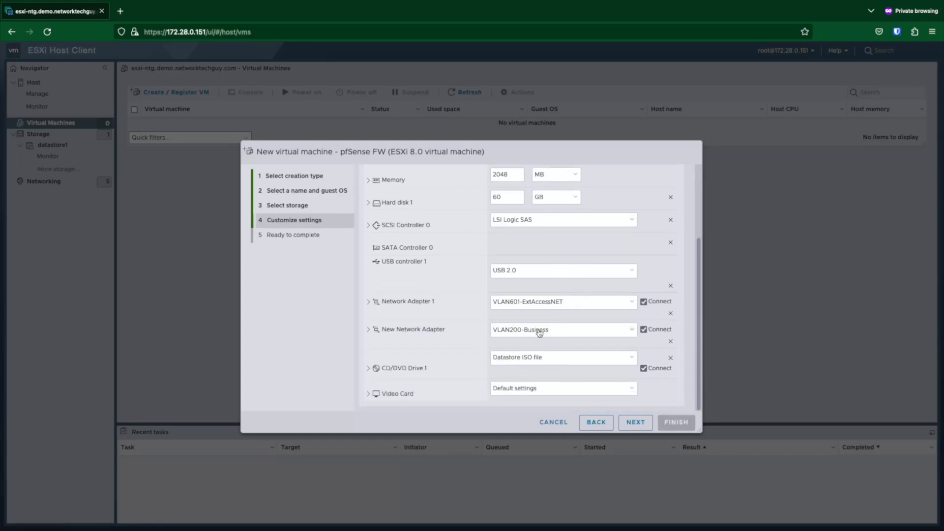
{"action": "scroll", "coordinate": [478, 213], "scroll_direction": "up", "scroll_amount": 1}
{"action": "scroll", "coordinate": [478, 212], "scroll_direction": "up", "scroll_amount": 3}
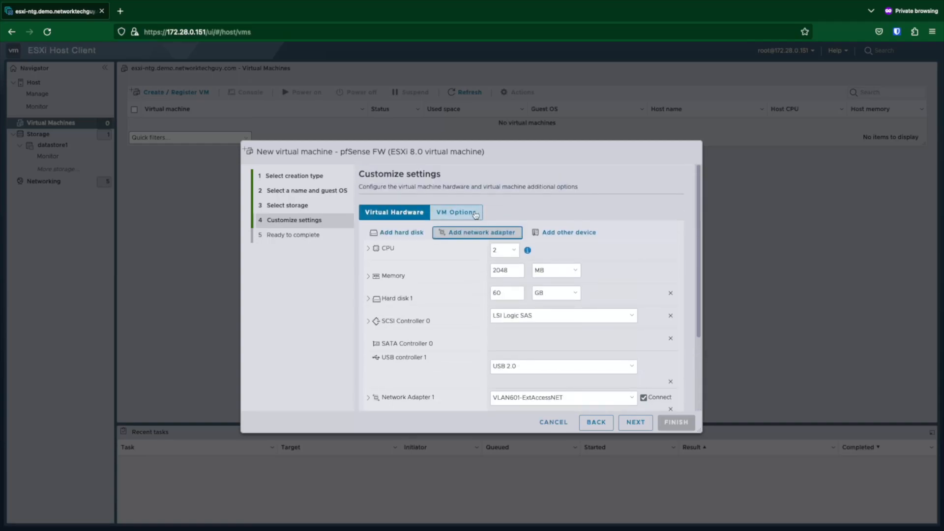
{"action": "scroll", "coordinate": [541, 308], "scroll_direction": "down", "scroll_amount": 1}
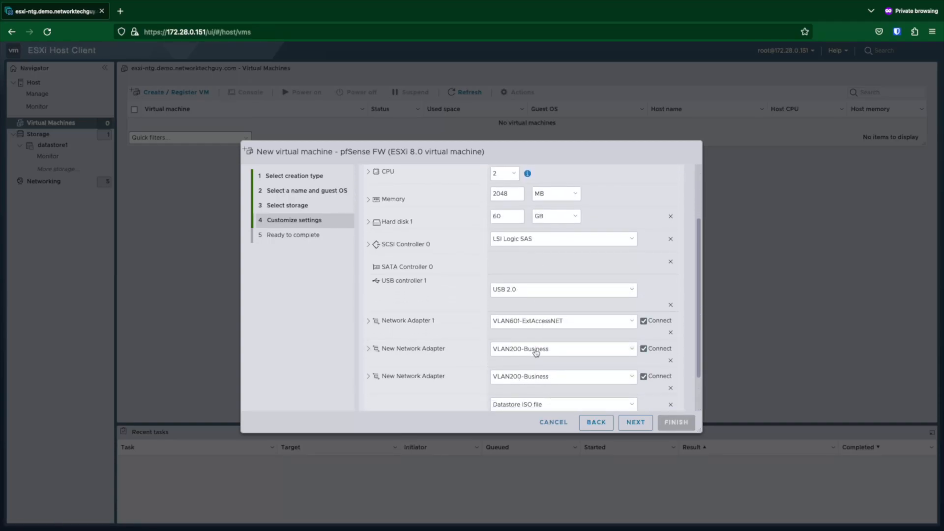
{"action": "left_click", "coordinate": [540, 381]}
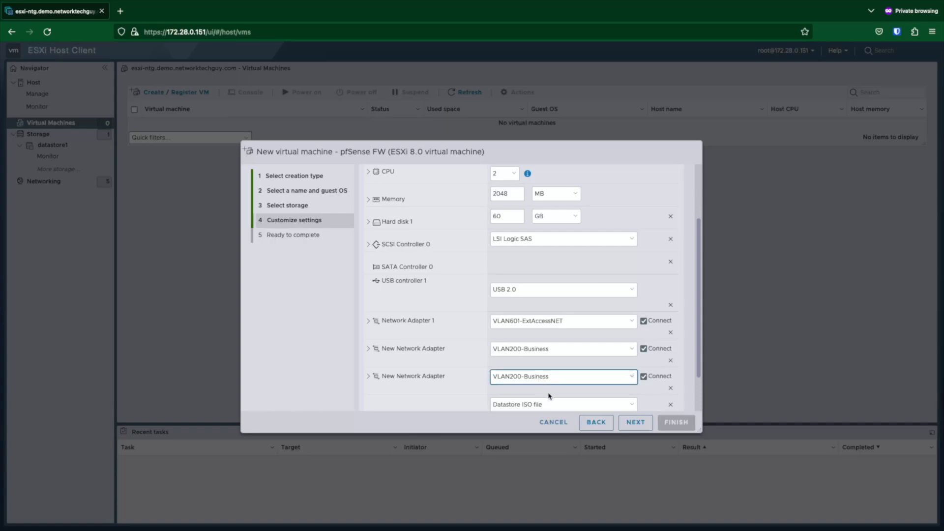
{"action": "key", "text": "Down"}
{"action": "scroll", "coordinate": [631, 311], "scroll_direction": "down", "scroll_amount": 1}
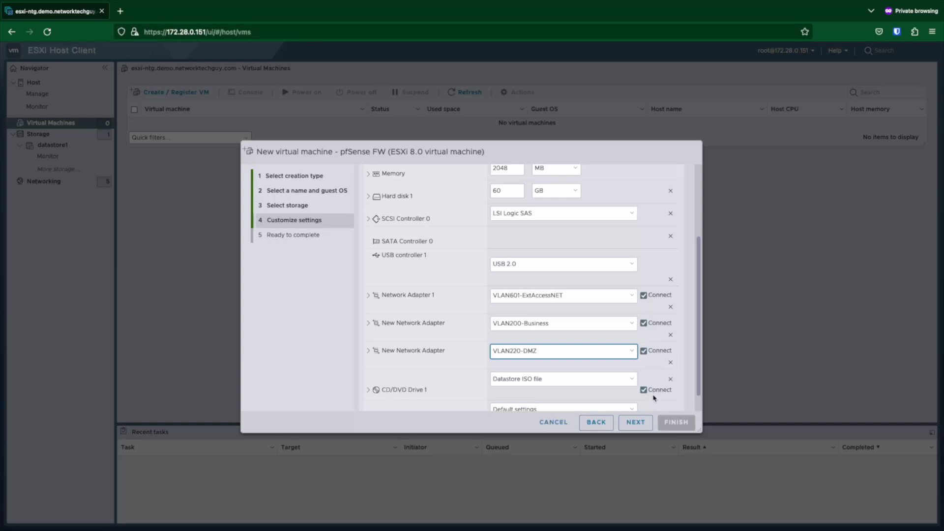
{"action": "scroll", "coordinate": [655, 397], "scroll_direction": "down", "scroll_amount": 1}
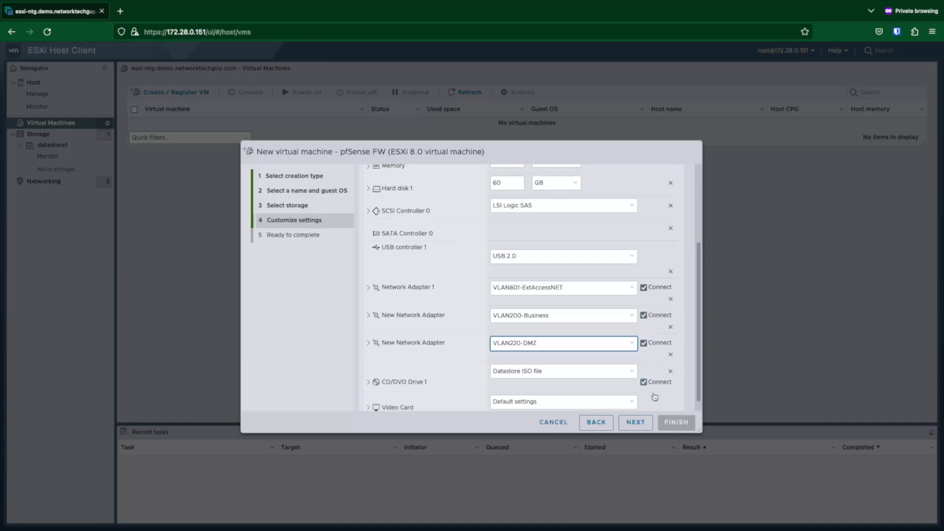
Step: Review the Ready to complete summary, finish the pfSense FW VM, and select it in the list
{"action": "left_click", "coordinate": [643, 427]}
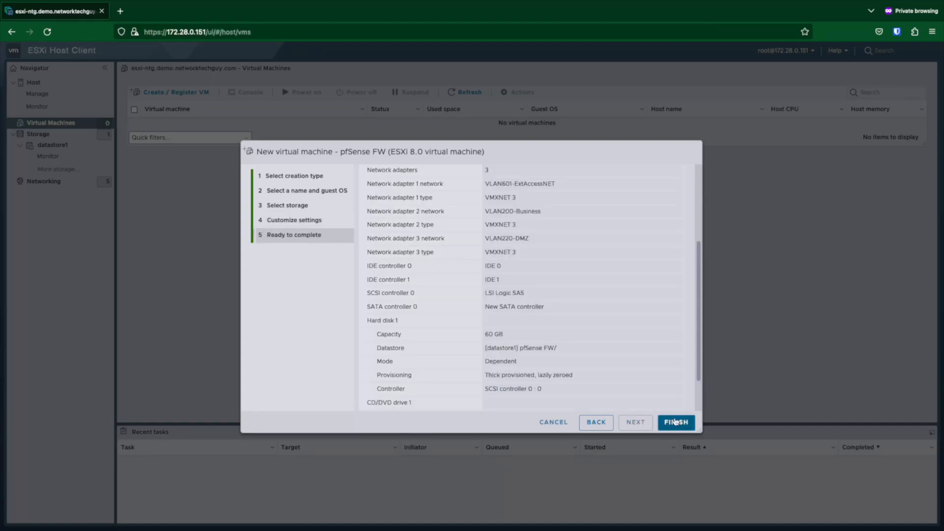
{"action": "scroll", "coordinate": [572, 272], "scroll_direction": "down", "scroll_amount": 5}
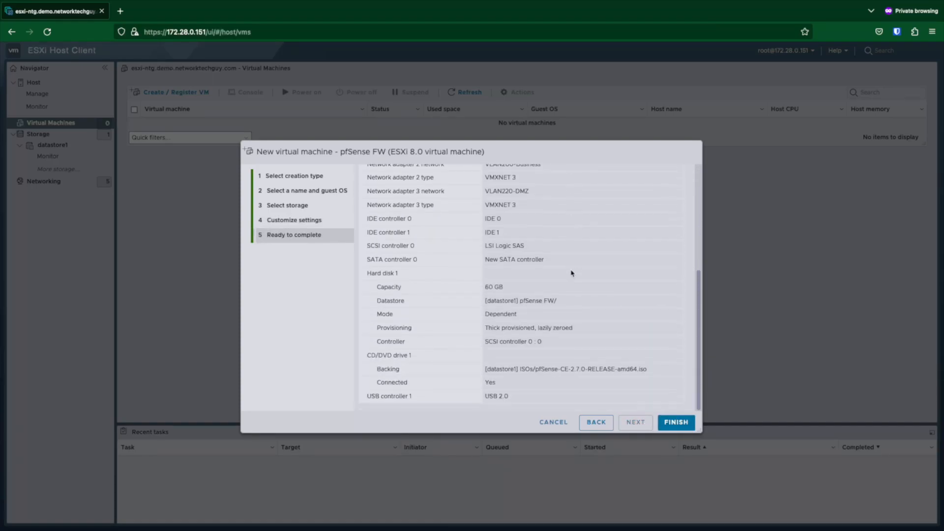
{"action": "scroll", "coordinate": [572, 272], "scroll_direction": "up", "scroll_amount": 5}
{"action": "scroll", "coordinate": [593, 297], "scroll_direction": "down", "scroll_amount": 5}
{"action": "left_click", "coordinate": [678, 424]}
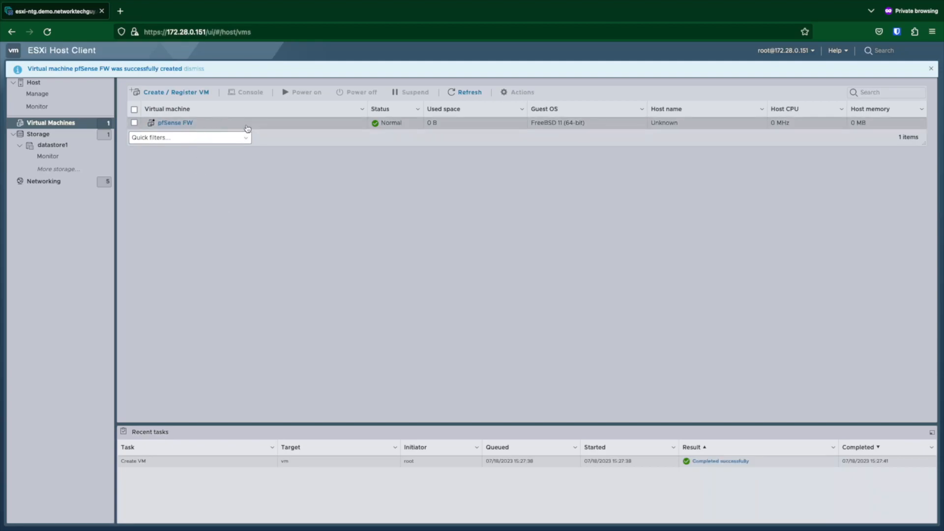
{"action": "left_click", "coordinate": [246, 124]}
Step: Power on pfSense FW from its console thumbnail and let the installer boot
{"action": "left_click", "coordinate": [226, 214]}
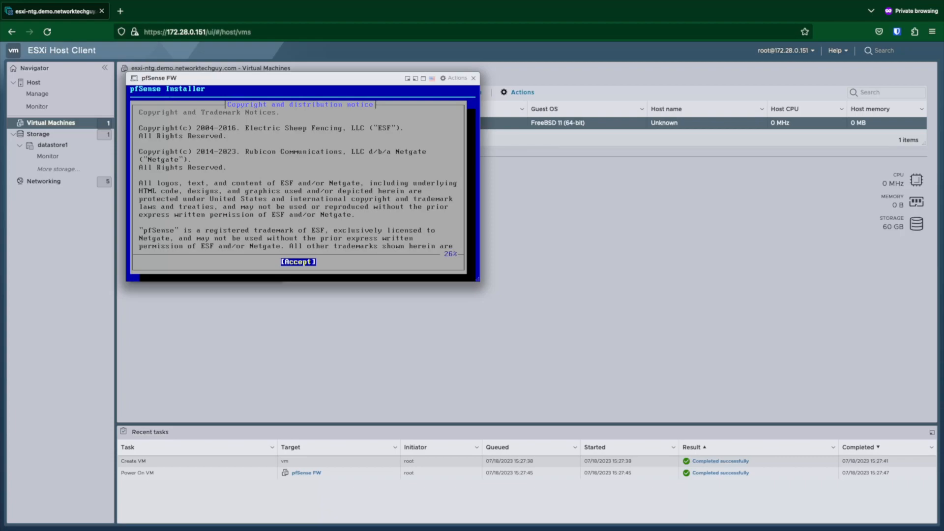
Step: Accept the notice, then choose Install, Auto (ZFS), a stripe pool on da0, and answer yes to wiping it
{"action": "key", "text": "Return"}
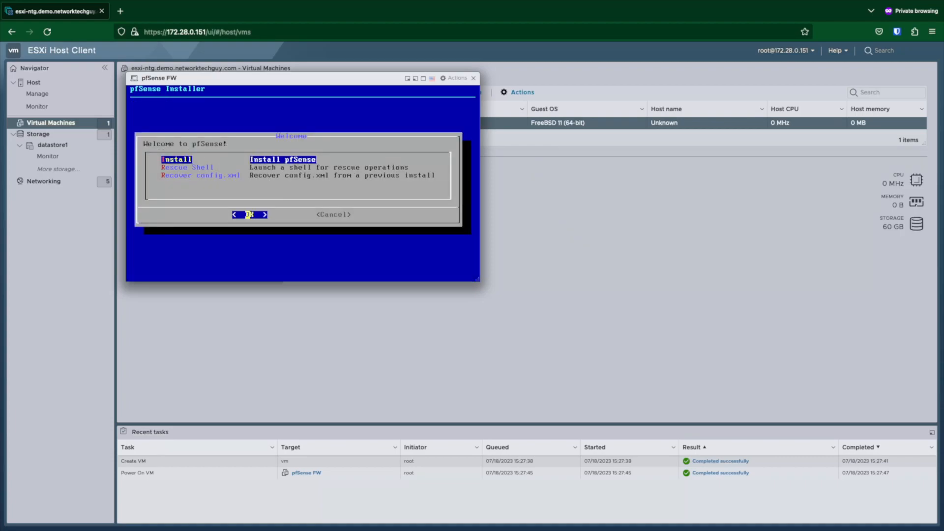
{"action": "key", "text": "Return"}
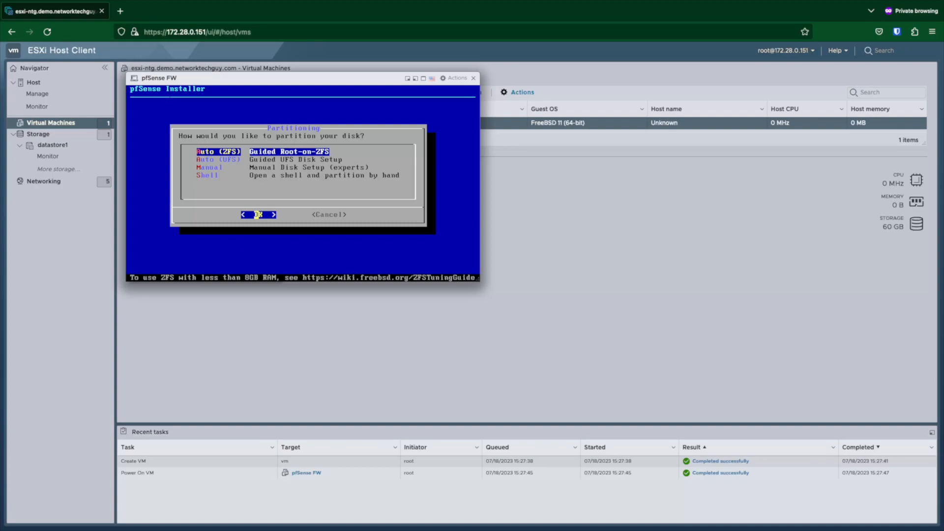
{"action": "key", "text": "Return"}
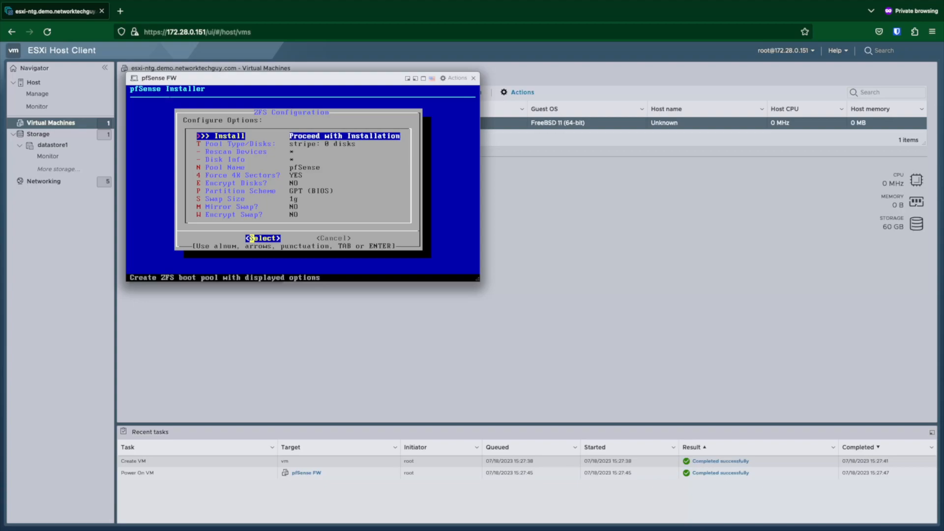
{"action": "key", "text": "Return"}
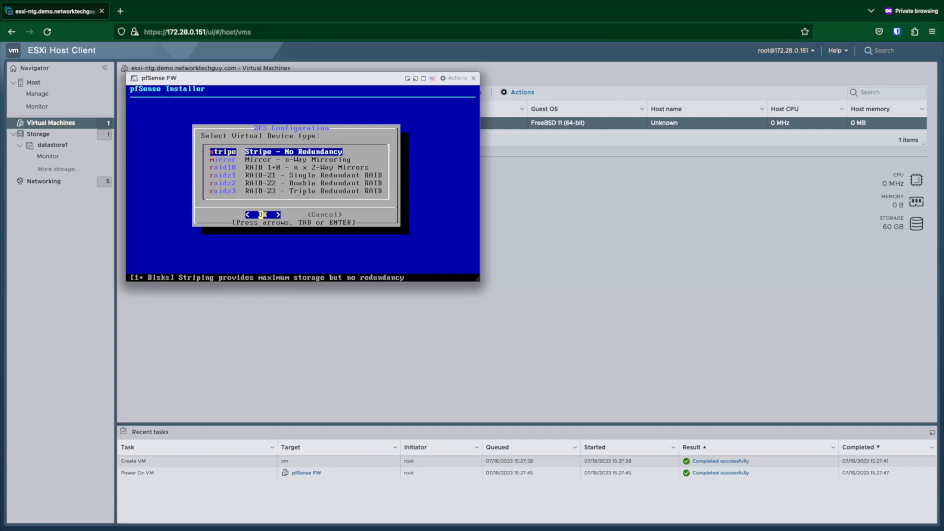
{"action": "key", "text": "Return"}
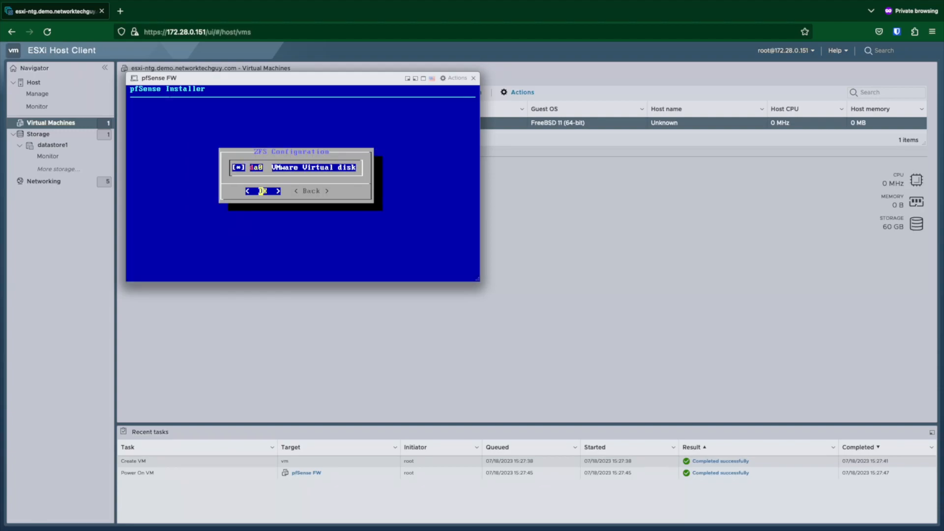
{"action": "key", "text": "Return"}
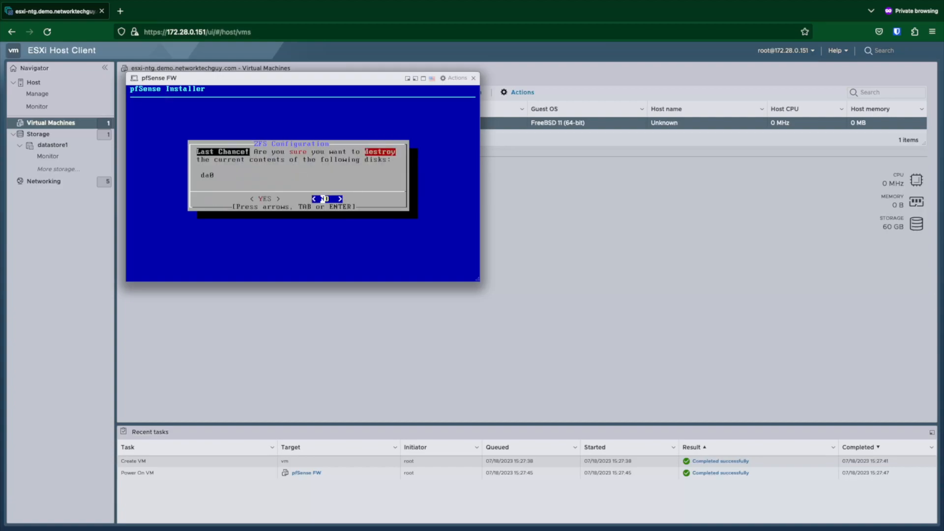
{"action": "key", "text": "Left"}
{"action": "key", "text": "Return"}
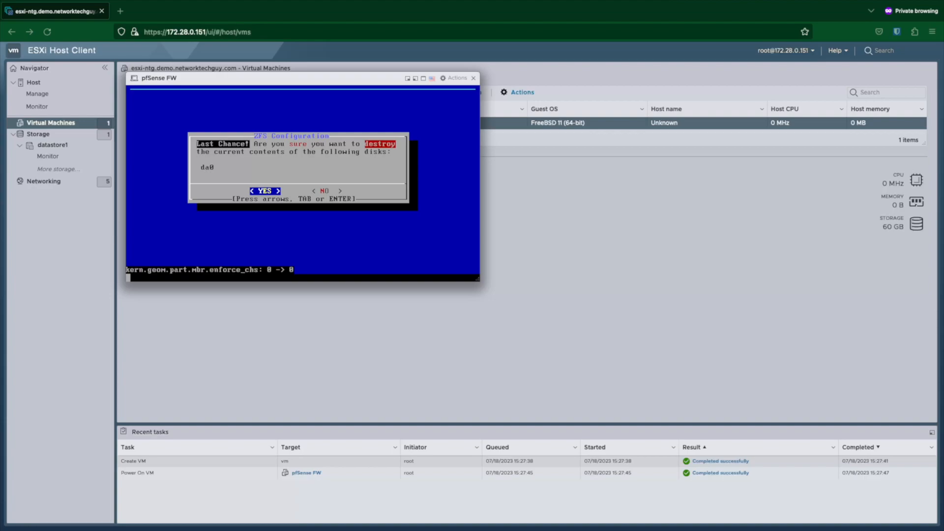
Step: Confirm YES at the Last Chance dialog and let the installation run to completion
{"action": "key", "text": "Return"}
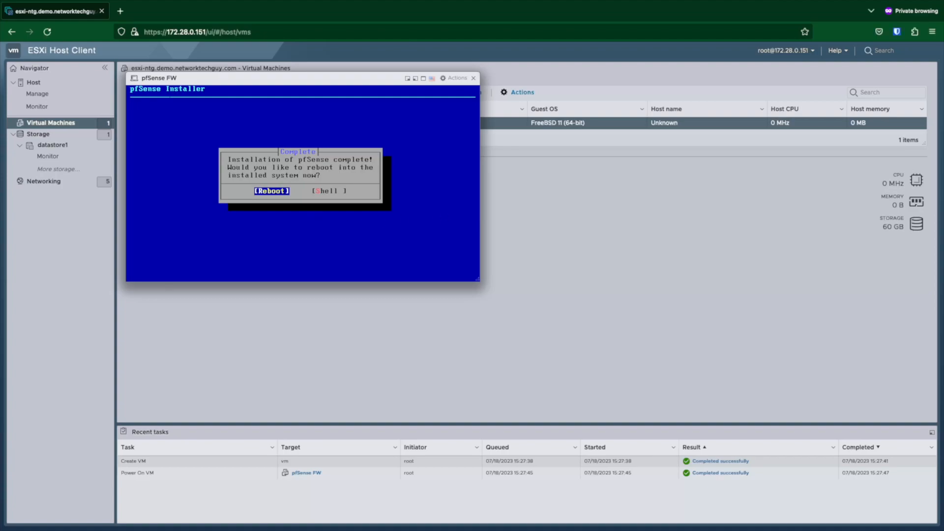
Step: Reboot into the installed pfSense 2.7.0-RELEASE system
{"action": "key", "text": "Return"}
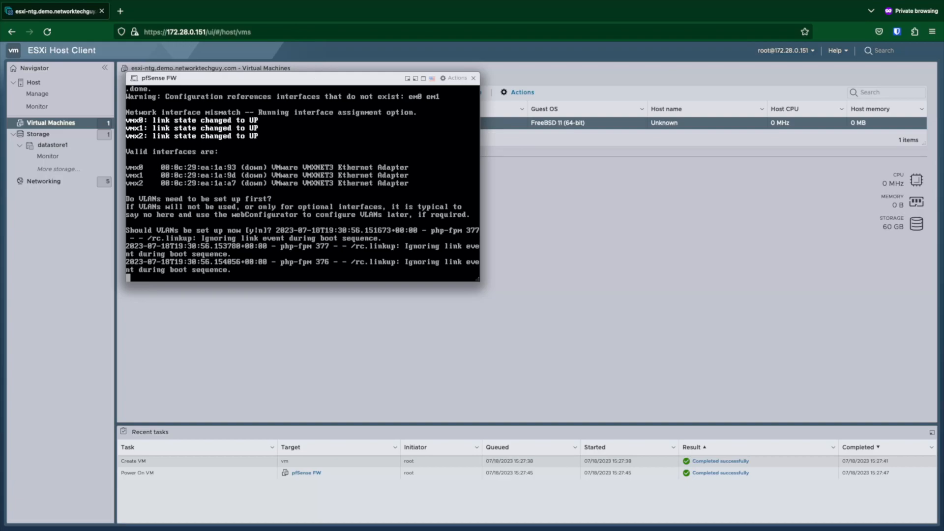
Step: Skip VLANs at the console and enter vmx0 for WAN, vmx1 for LAN, vmx2 for OPT1
{"action": "key", "text": "Return"}
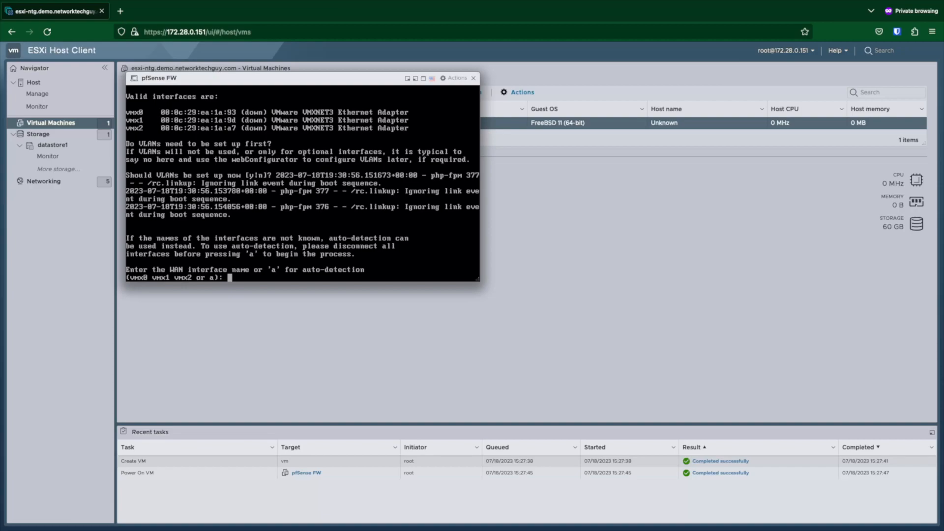
{"action": "type", "text": "vmx"}
{"action": "type", "text": "0"}
{"action": "key", "text": "Return"}
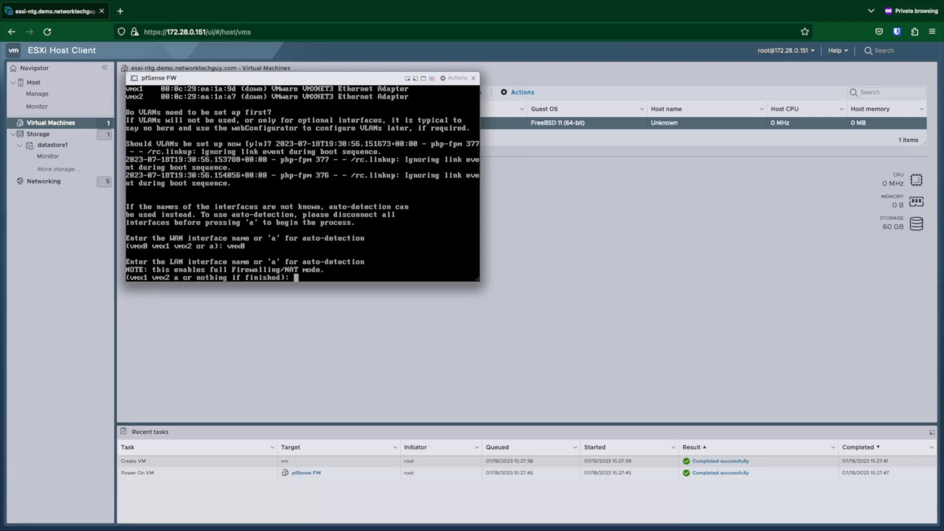
{"action": "type", "text": "vmx1"}
{"action": "key", "text": "Return"}
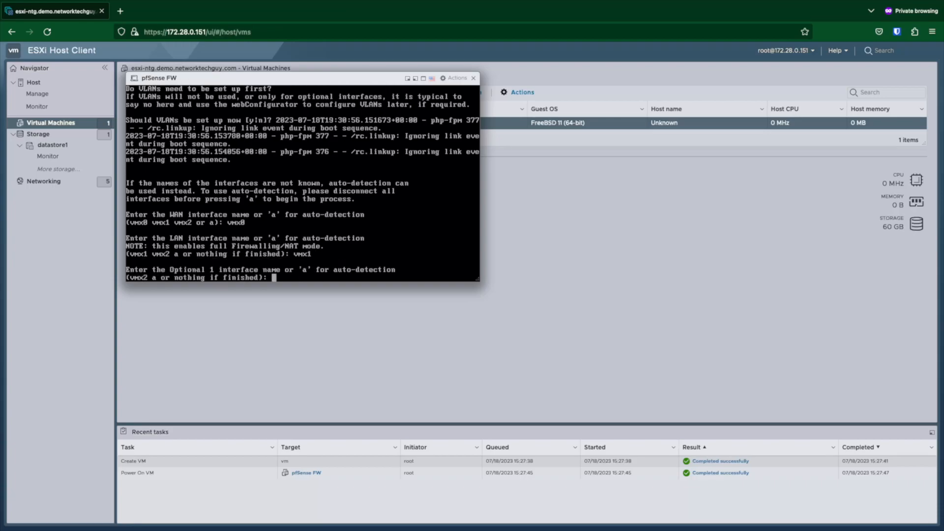
{"action": "type", "text": "vmx2"}
{"action": "key", "text": "Return"}
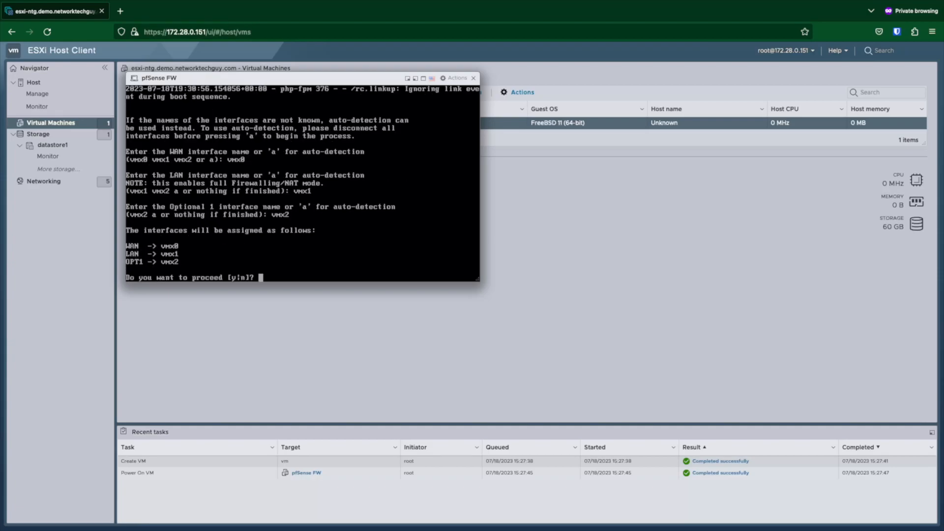
Step: Approve the interface assignments with y to reach the pfSense console options menu
{"action": "type", "text": "y"}
{"action": "key", "text": "Return"}
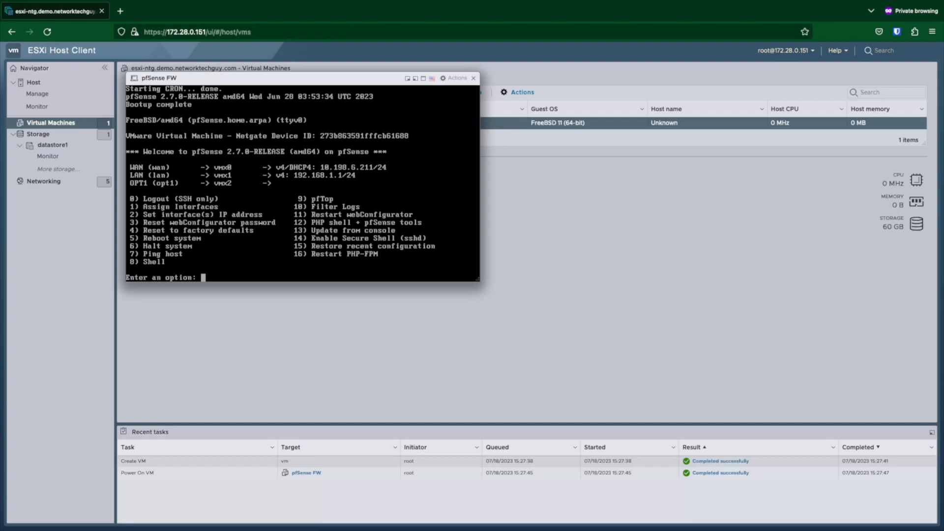
Step: Give the LAN interface static IPv4 address 10.198.120.1 with a /24 subnet, DHCP declined
{"action": "type", "text": "2"}
{"action": "key", "text": "Return"}
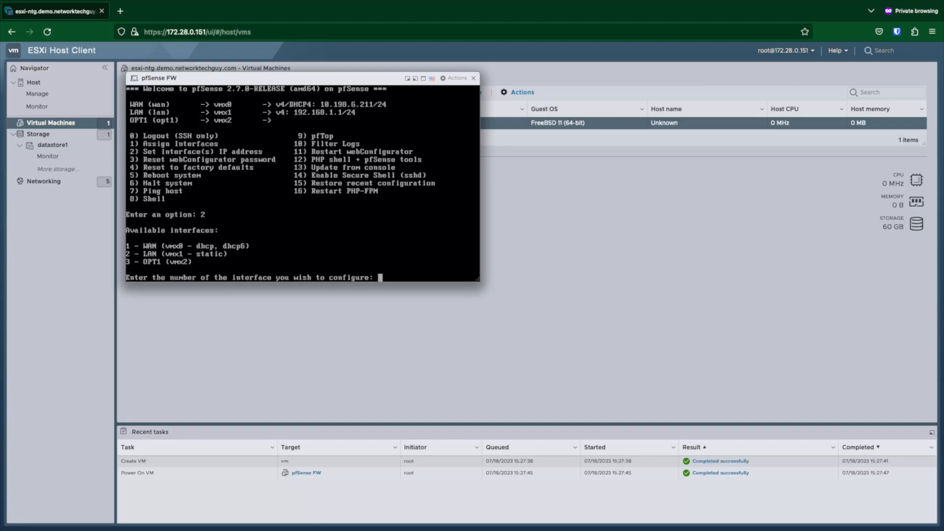
{"action": "type", "text": "2"}
{"action": "key", "text": "Return"}
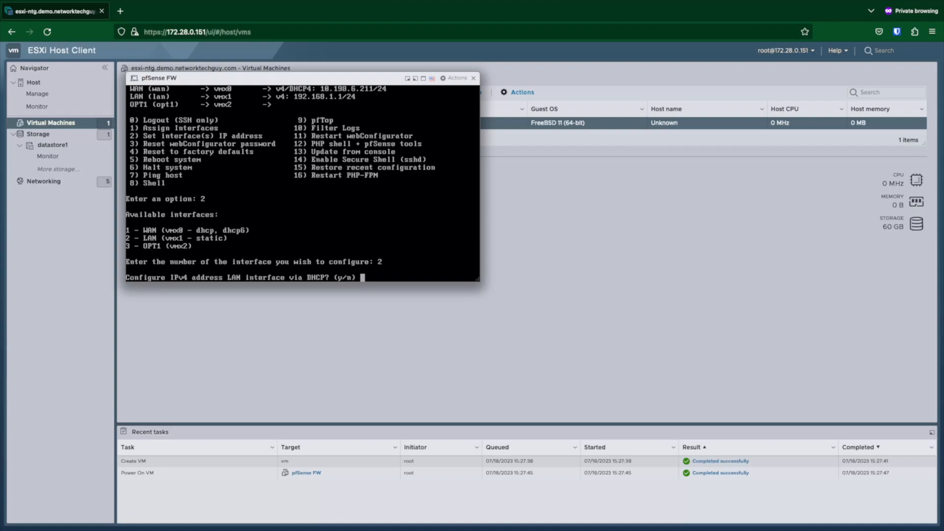
{"action": "type", "text": "n"}
{"action": "key", "text": "Return"}
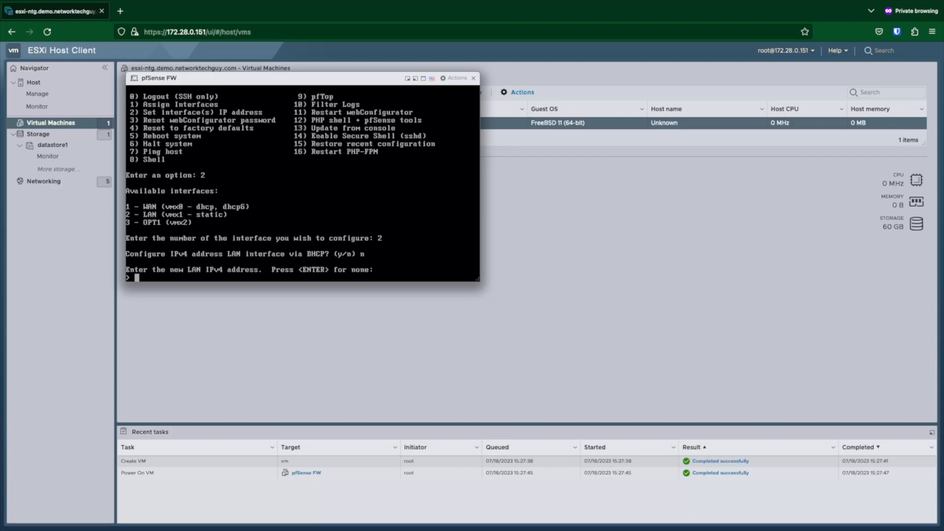
{"action": "type", "text": "10."}
{"action": "type", "text": "198"}
{"action": "type", "text": ".128."}
{"action": "type", "text": "120"}
{"action": "type", "text": "."}
{"action": "type", "text": "1"}
{"action": "key", "text": "Return"}
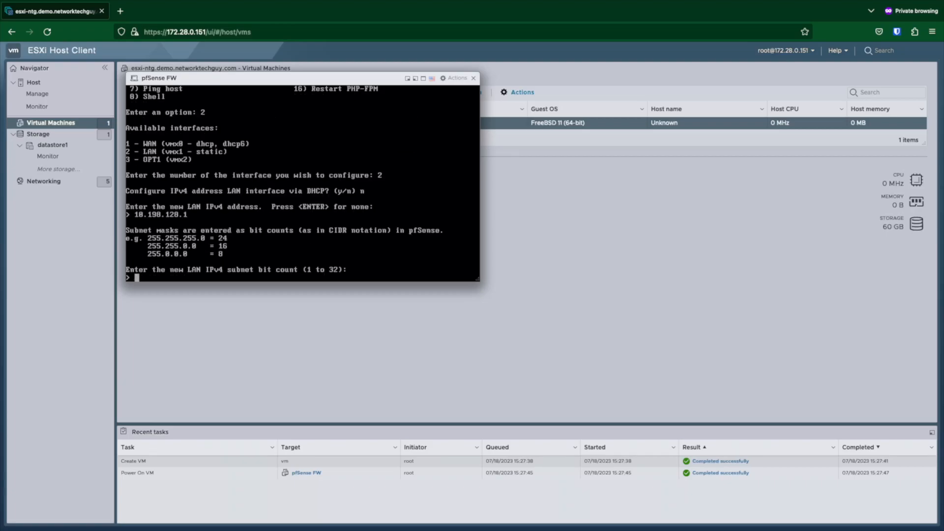
{"action": "type", "text": "24"}
{"action": "key", "text": "Return"}
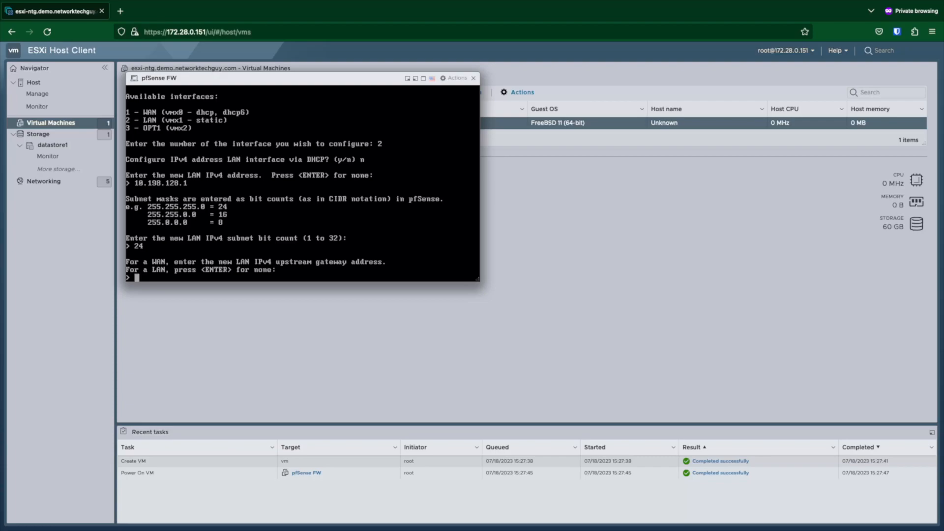
Step: Leave the LAN upstream gateway empty and decline DHCP6 and an IPv6 address
{"action": "key", "text": "Return"}
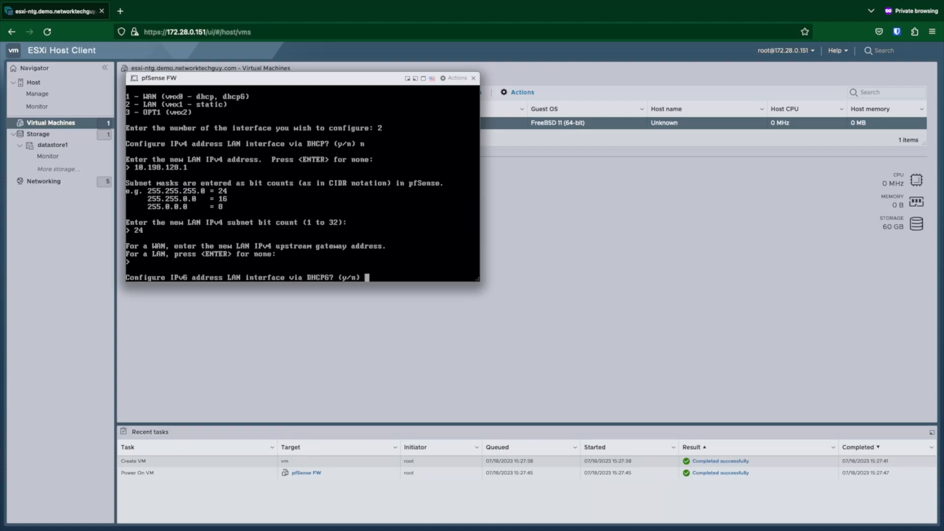
{"action": "type", "text": "n"}
{"action": "key", "text": "Return"}
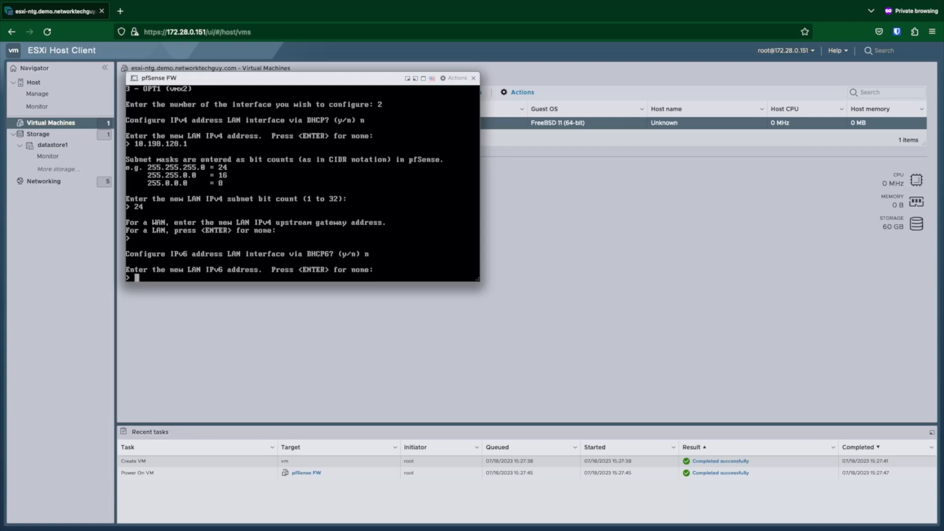
{"action": "key", "text": "Return"}
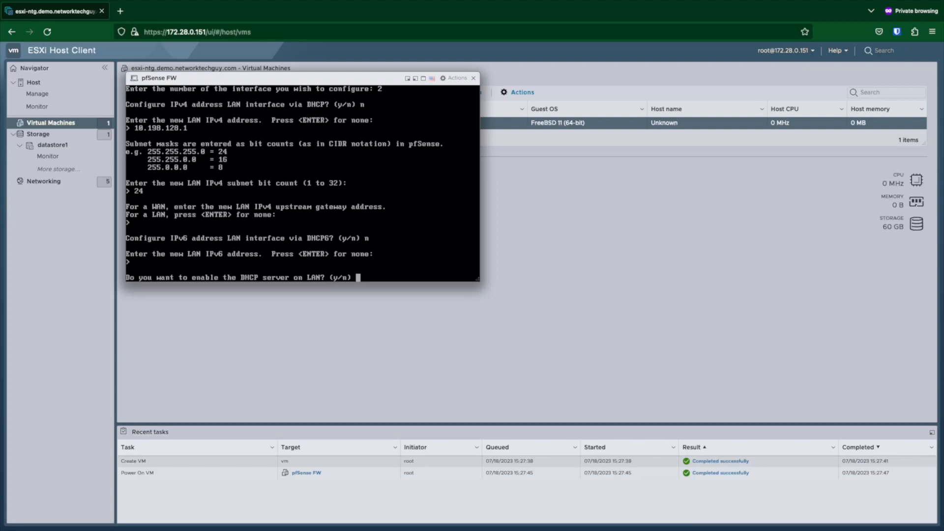
Step: Enable the LAN DHCP server with range 10.198.128.201 to 10.198.128.220
{"action": "type", "text": "y"}
{"action": "key", "text": "Return"}
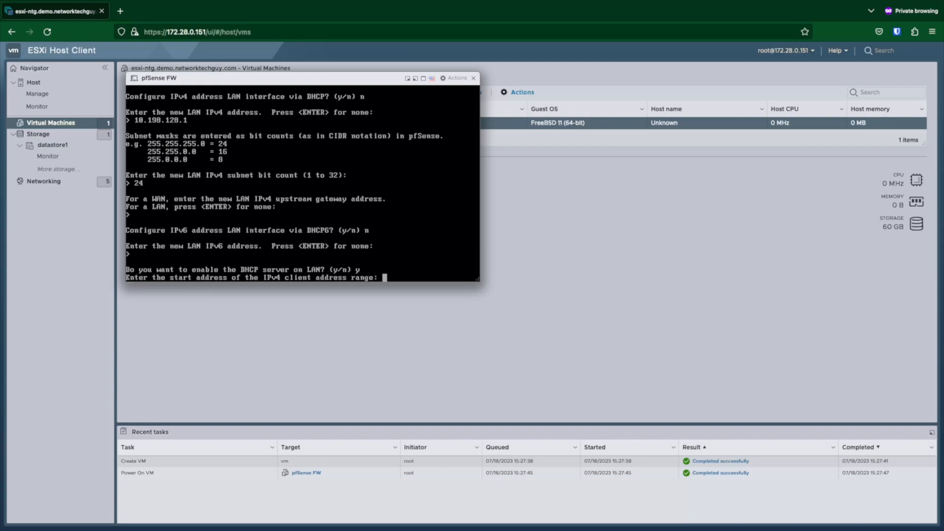
{"action": "type", "text": "10.198.128.201"}
{"action": "key", "text": "Return"}
{"action": "type", "text": "10.198."}
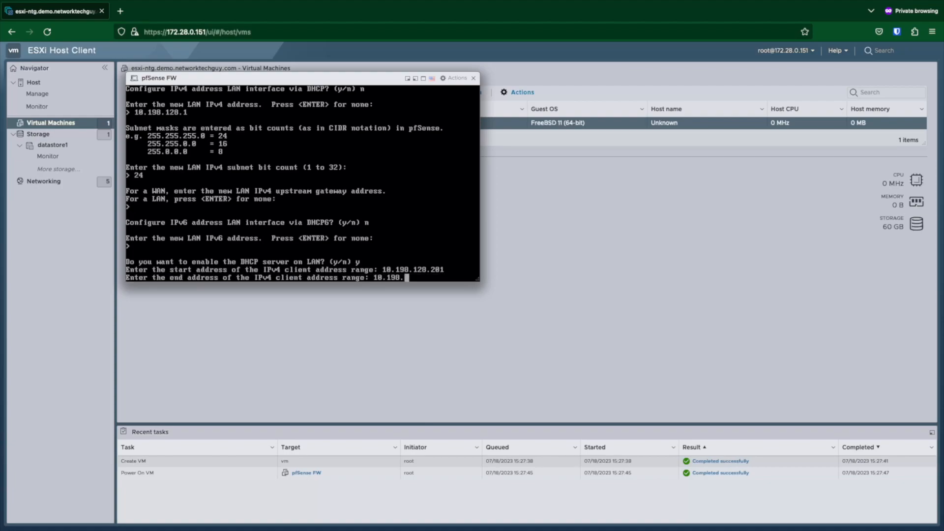
{"action": "type", "text": "128.220"}
Step: Submit the DHCP end address, keep HTTPS for the webConfigurator, and return to the console menu
{"action": "key", "text": "Return"}
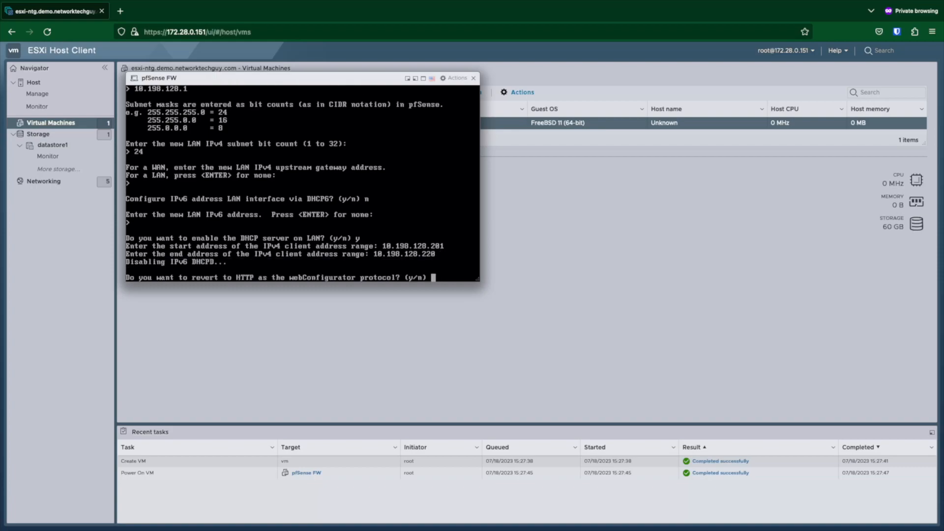
{"action": "type", "text": "n"}
{"action": "key", "text": "Return"}
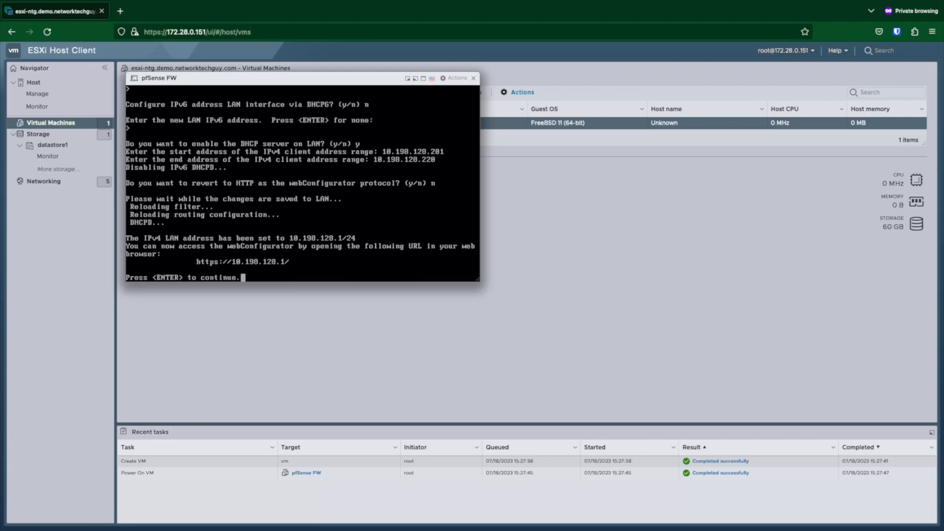
{"action": "key", "text": "Return"}
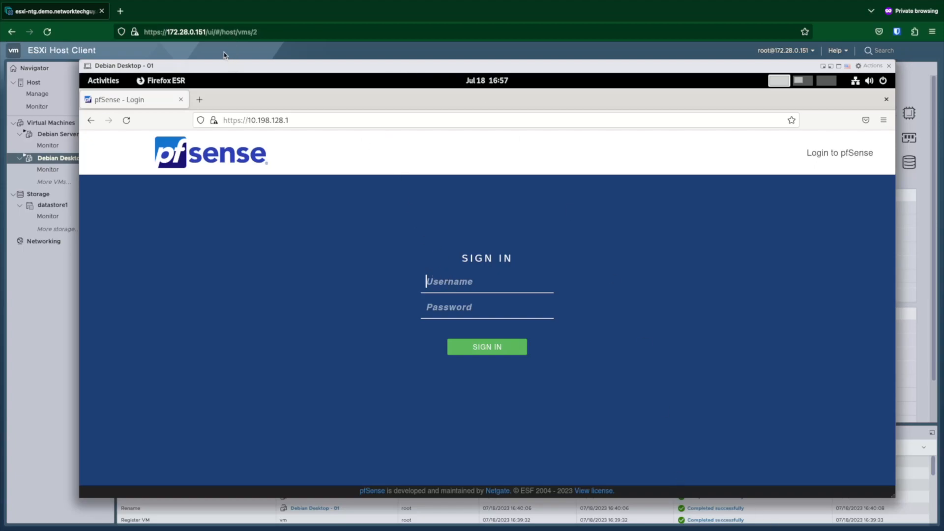
Step: Select the desktop's address 10.198.128.202 in the Workspace 2 terminal's ip output
{"action": "mouse_move", "coordinate": [236, 67]}
{"action": "left_mouse_down"}
{"action": "mouse_move", "coordinate": [226, 52]}
{"action": "mouse_move", "coordinate": [244, 61]}
{"action": "left_mouse_up"}
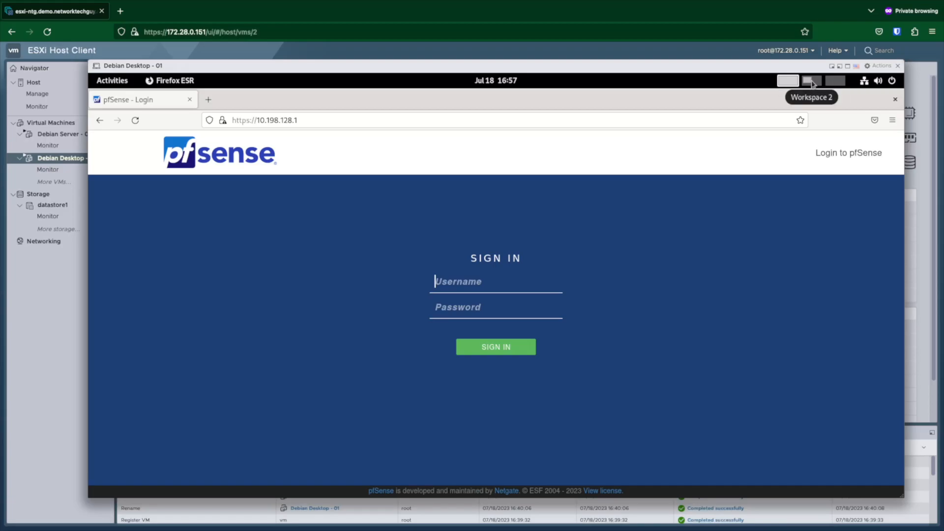
{"action": "left_click", "coordinate": [811, 81]}
{"action": "double_click", "coordinate": [190, 287]}
{"action": "left_click", "coordinate": [212, 288]}
{"action": "left_click_drag", "start_coordinate": [236, 287], "coordinate": [173, 287]}
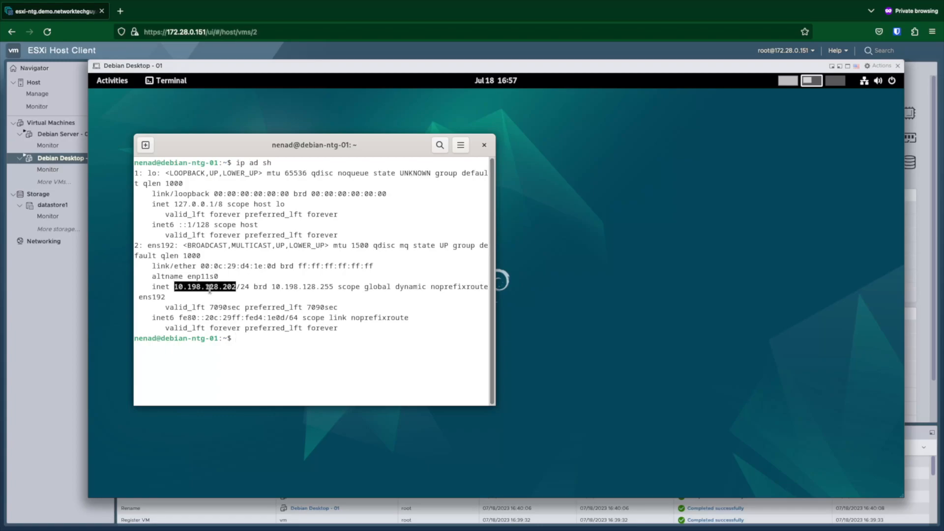
{"action": "left_click", "coordinate": [796, 80]}
{"action": "left_click", "coordinate": [208, 100]}
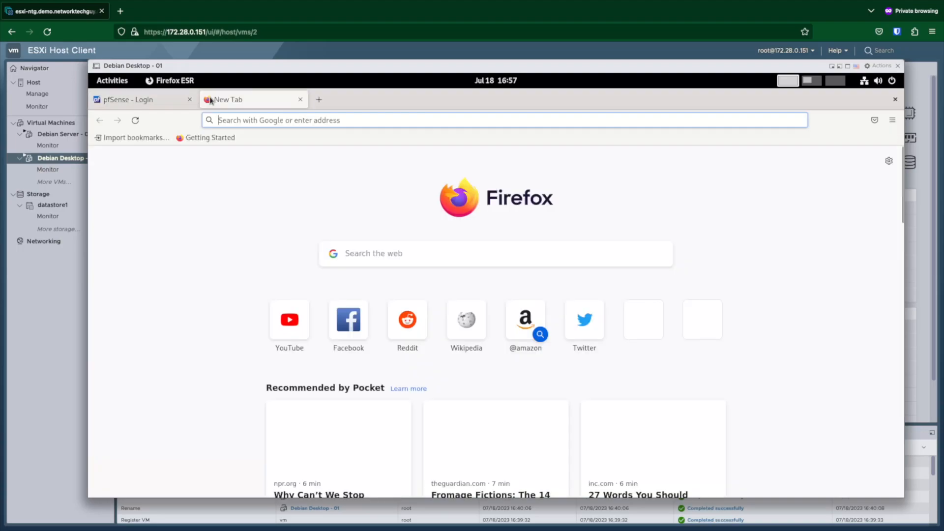
{"action": "left_click", "coordinate": [245, 123]}
{"action": "type", "text": "www.goo"}
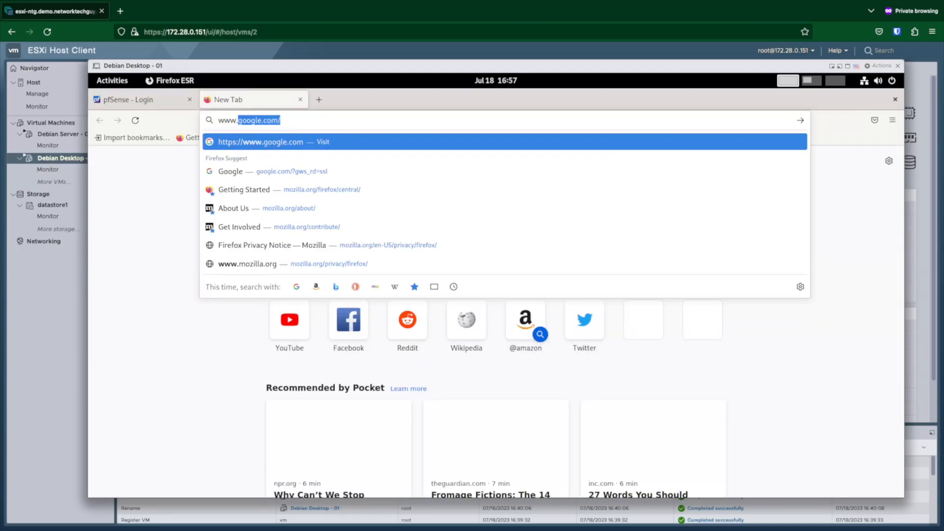
{"action": "type", "text": "gle.com"}
{"action": "key", "text": "Return"}
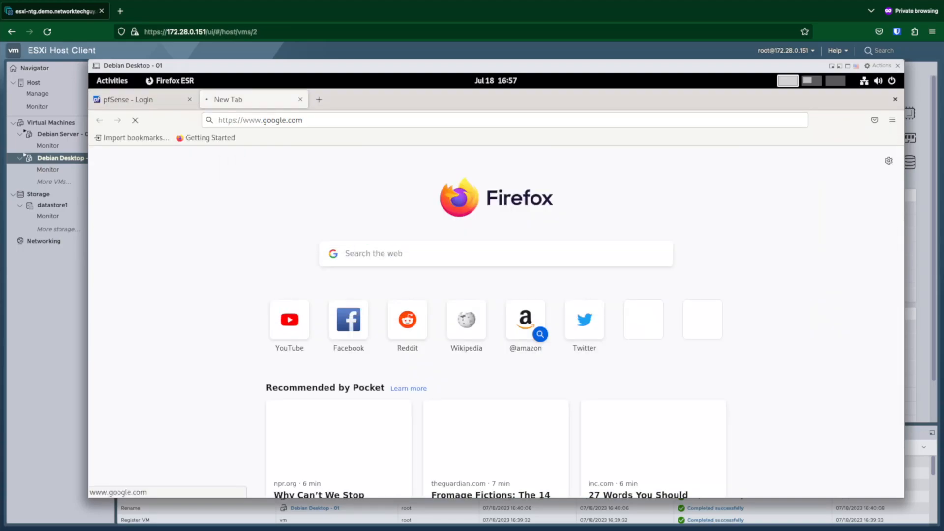
{"action": "left_click", "coordinate": [300, 100]}
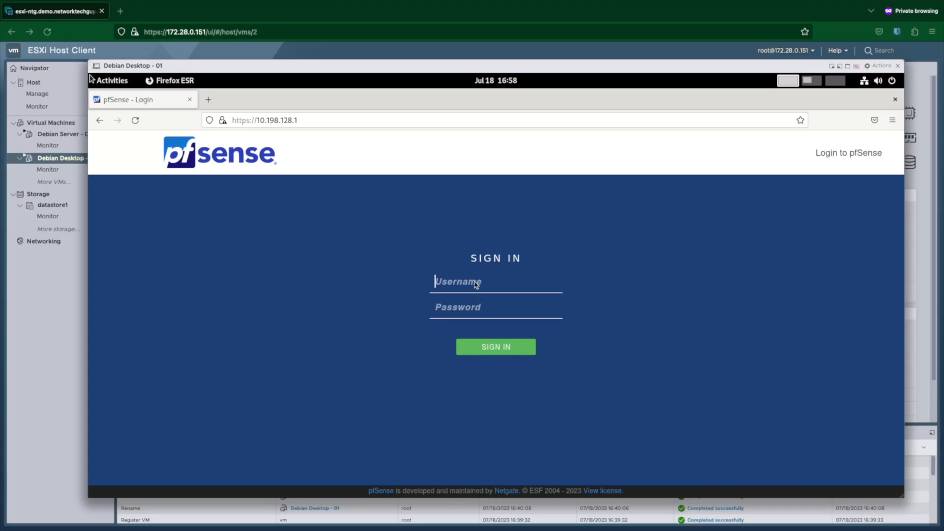
Step: Sign in to pfSense as admin with the account password, without saving the login
{"action": "type", "text": "admin"}
{"action": "key", "text": "Tab"}
{"action": "type", "text": "pfsense"}
{"action": "key", "text": "Return"}
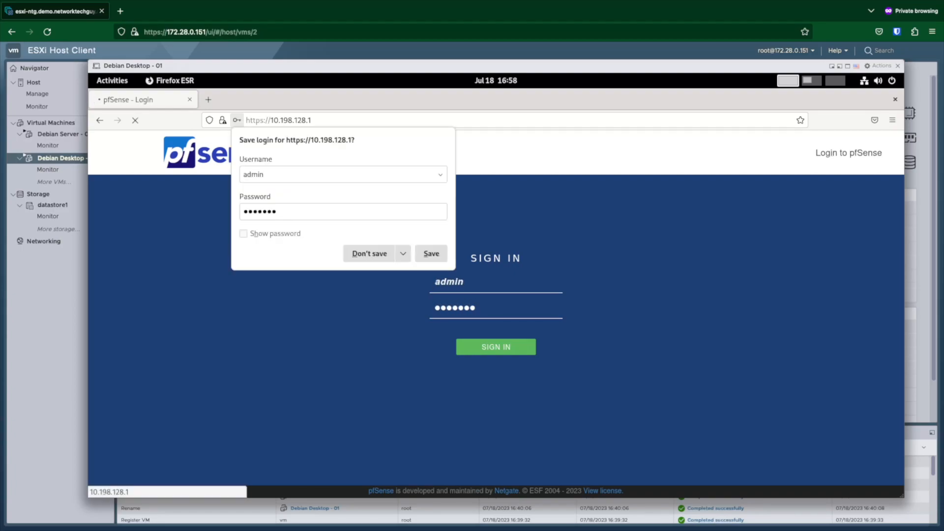
{"action": "left_click", "coordinate": [368, 256]}
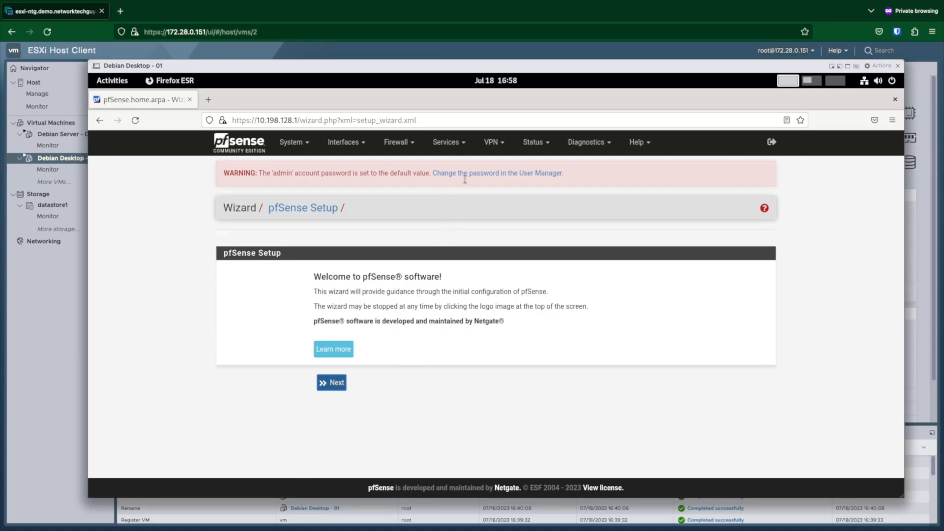
Step: Advance the setup wizard to General Information and select the hostname pfSense
{"action": "left_click", "coordinate": [336, 382]}
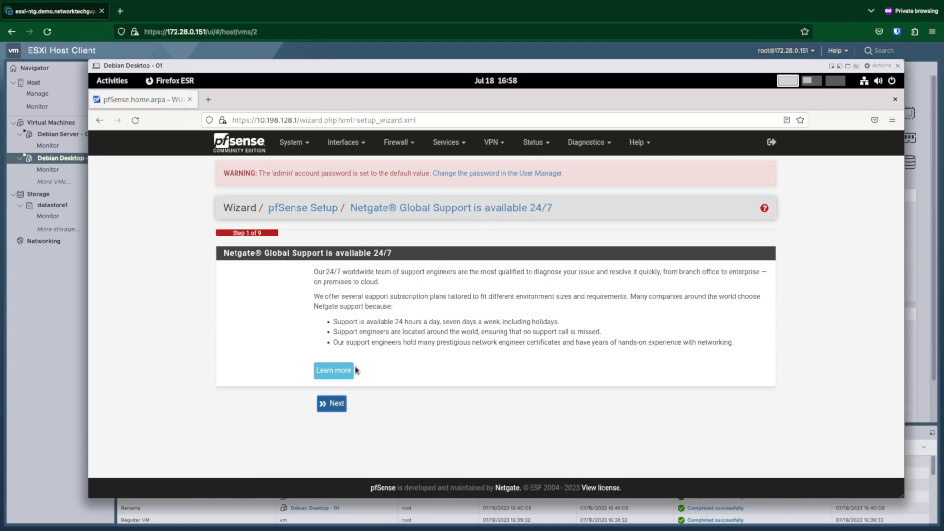
{"action": "left_click", "coordinate": [337, 404]}
{"action": "double_click", "coordinate": [358, 289]}
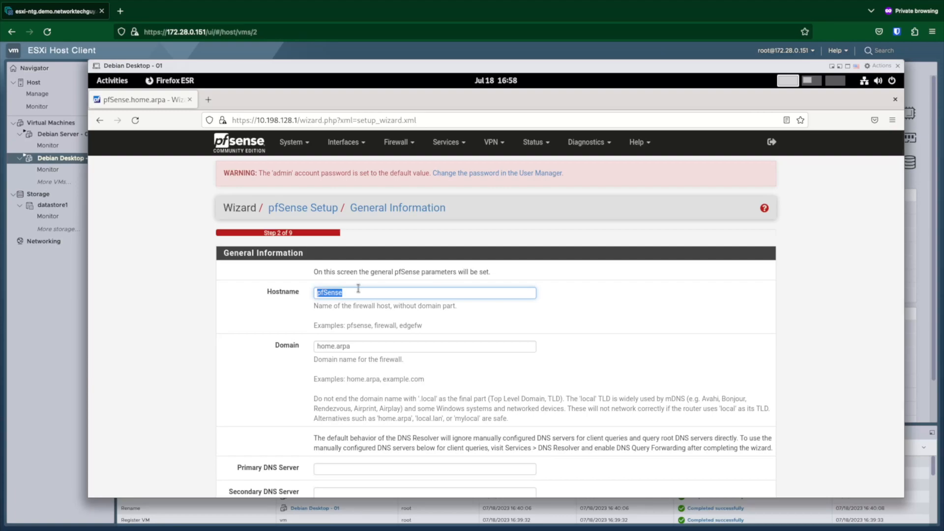
Step: Set the hostname to pf-fw-ntg and the domain to demo.networktechguy.com
{"action": "type", "text": "pf"}
{"action": "type", "text": "-fwe"}
{"action": "type", "text": "ntgf"}
{"action": "type", "text": "dem"}
{"action": "type", "text": "o.dn"}
{"action": "key", "text": "BackSpace"}
{"action": "key", "text": "BackSpace"}
{"action": "type", "text": "networktechguy.com"}
{"action": "key", "text": "Tab"}
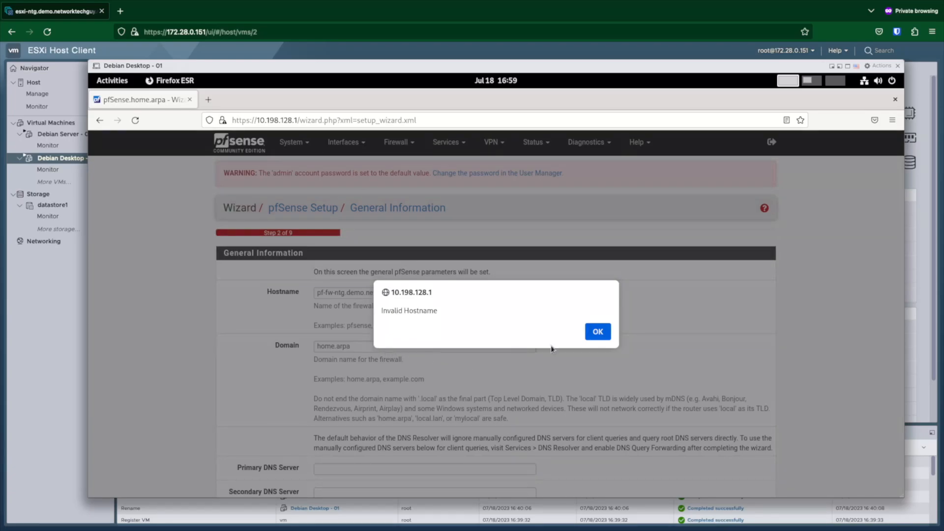
{"action": "left_click", "coordinate": [598, 332]}
{"action": "left_click", "coordinate": [363, 291]}
{"action": "left_click_drag", "start_coordinate": [363, 291], "coordinate": [457, 287]}
{"action": "key", "text": "ctrl+c"}
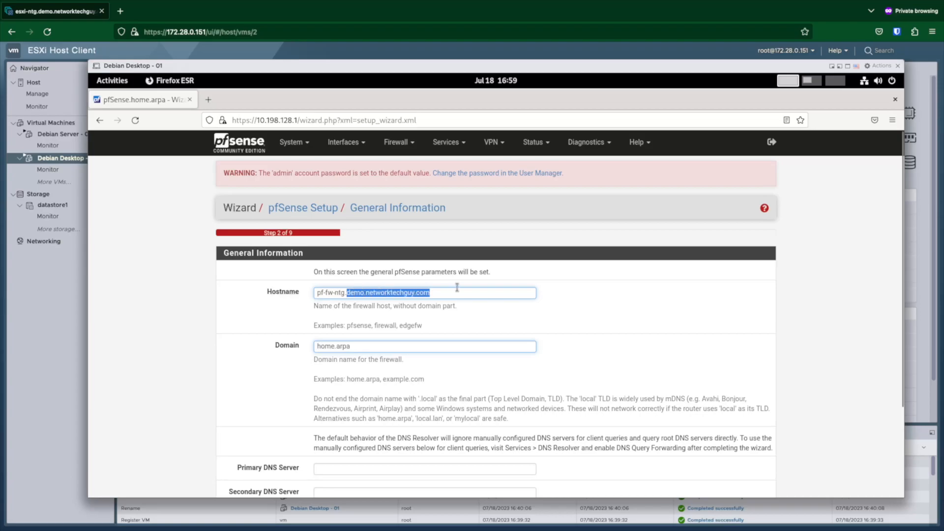
{"action": "key", "text": "BackSpace"}
{"action": "left_click", "coordinate": [367, 346]}
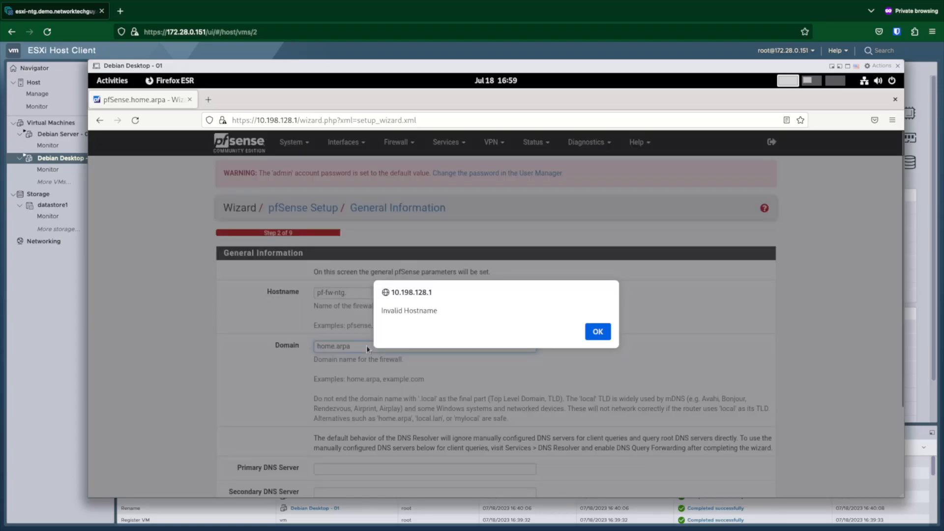
{"action": "left_click", "coordinate": [598, 331]}
{"action": "left_click", "coordinate": [388, 294]}
{"action": "key", "text": "BackSpace"}
{"action": "triple_click", "coordinate": [367, 347]}
{"action": "key", "text": "ctrl+v"}
Step: Use DNS servers 1.1.1.1 and 8.8.8.8, disable WAN DNS override, and continue
{"action": "scroll", "coordinate": [431, 356], "scroll_direction": "down", "scroll_amount": 3}
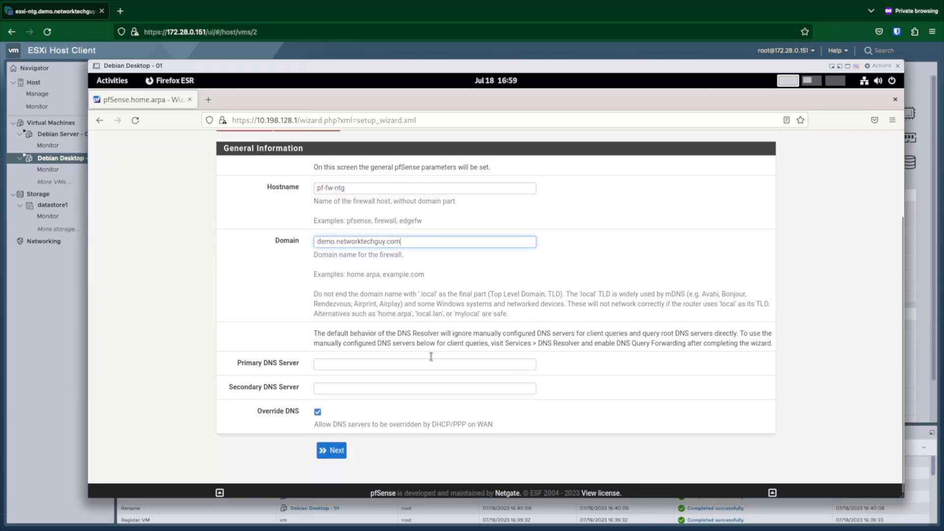
{"action": "left_click", "coordinate": [397, 362]}
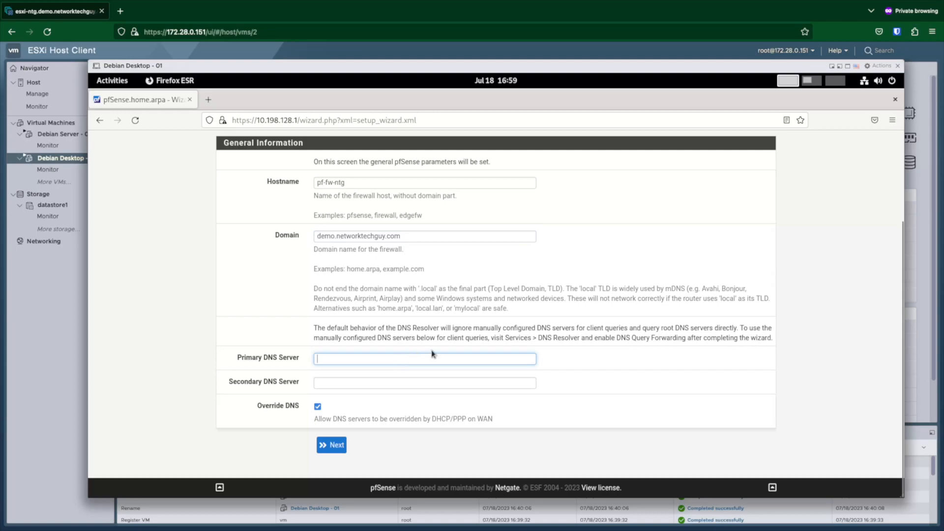
{"action": "type", "text": "1.1.1.1"}
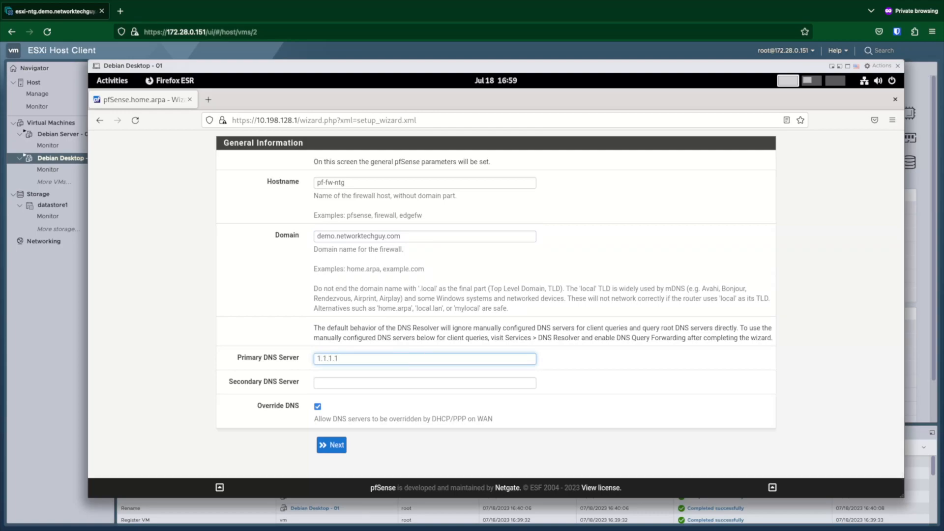
{"action": "left_click", "coordinate": [425, 384]}
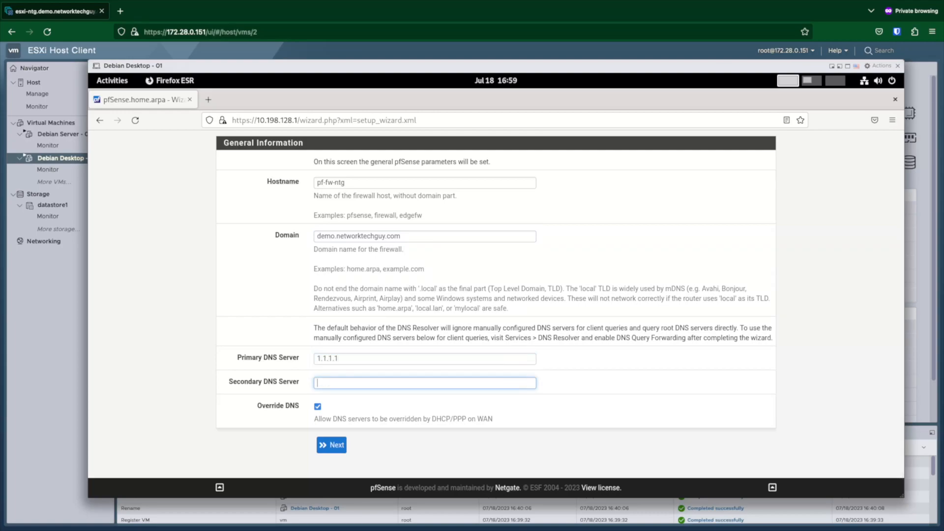
{"action": "type", "text": "8.8.8.8"}
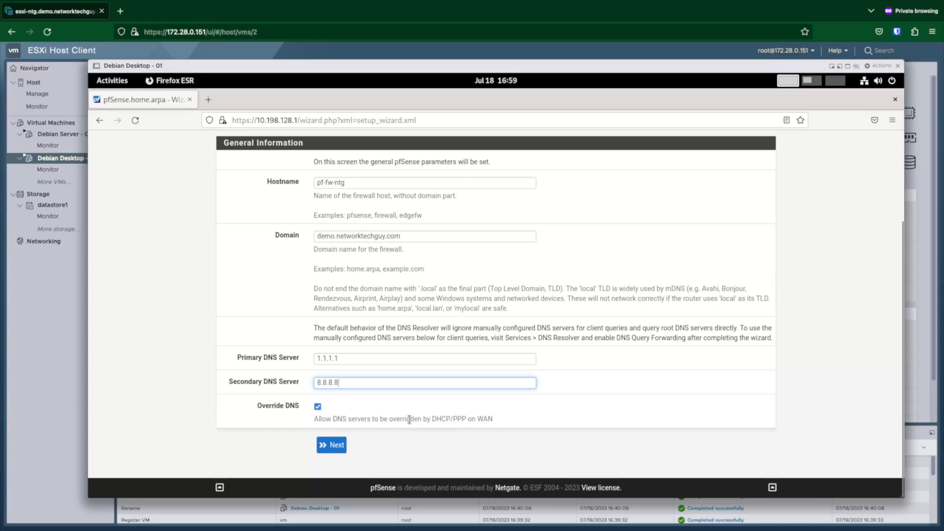
{"action": "left_click", "coordinate": [318, 407]}
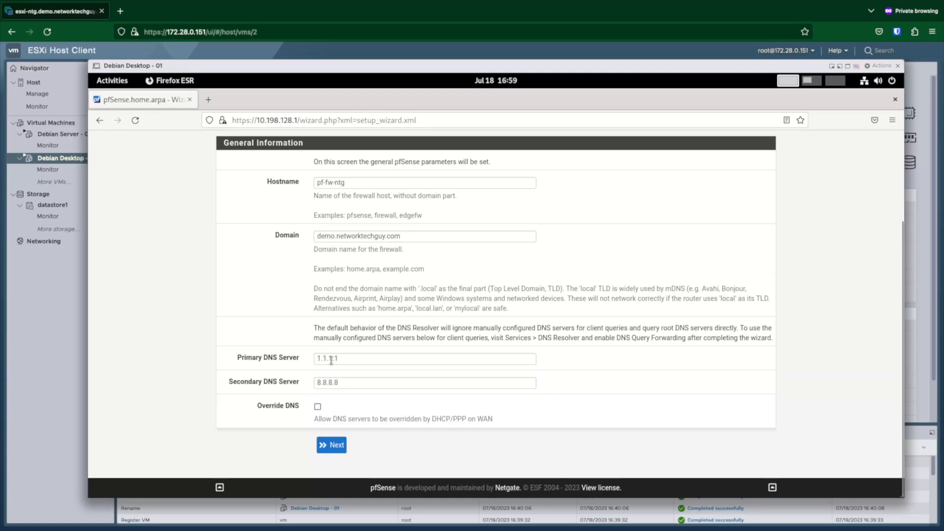
{"action": "left_click", "coordinate": [334, 446]}
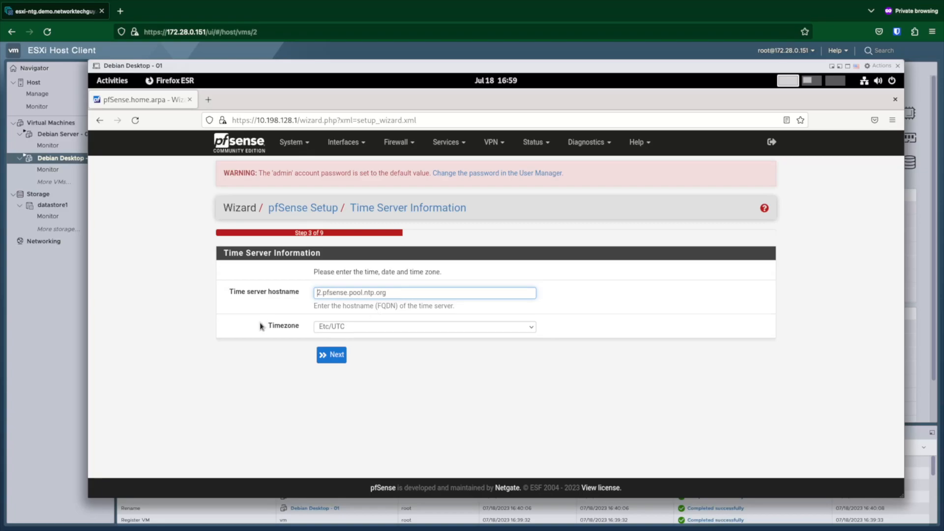
Step: Pass the time server step and accept the DHCP WAN settings to reach LAN configuration
{"action": "left_click", "coordinate": [331, 355]}
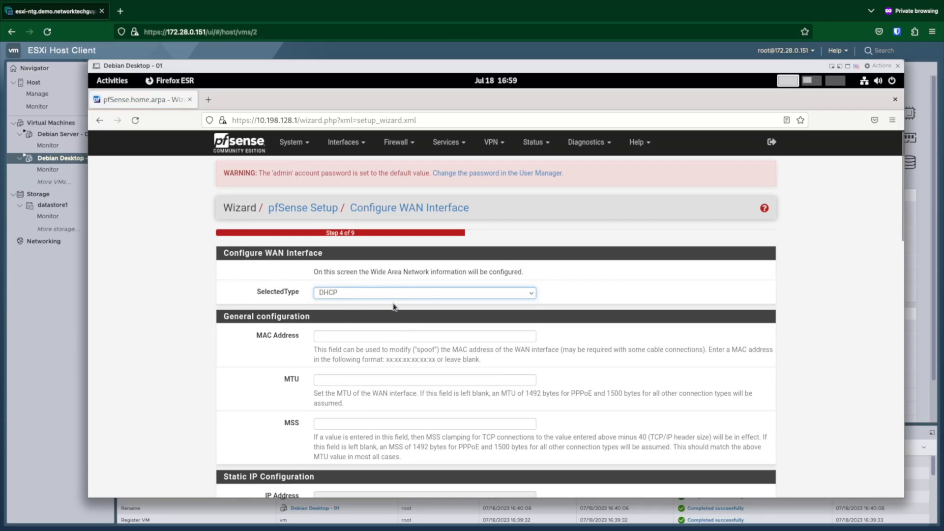
{"action": "scroll", "coordinate": [391, 301], "scroll_direction": "down", "scroll_amount": 2}
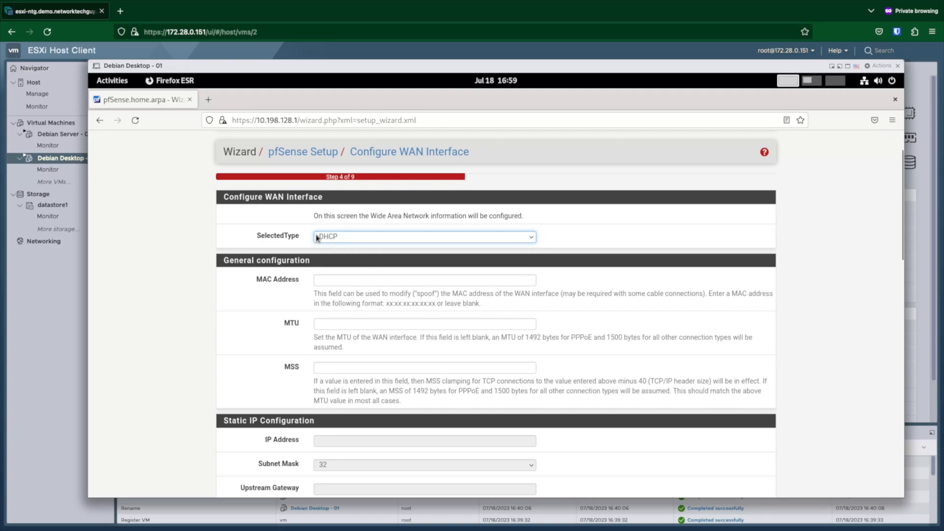
{"action": "scroll", "coordinate": [338, 314], "scroll_direction": "down", "scroll_amount": 2}
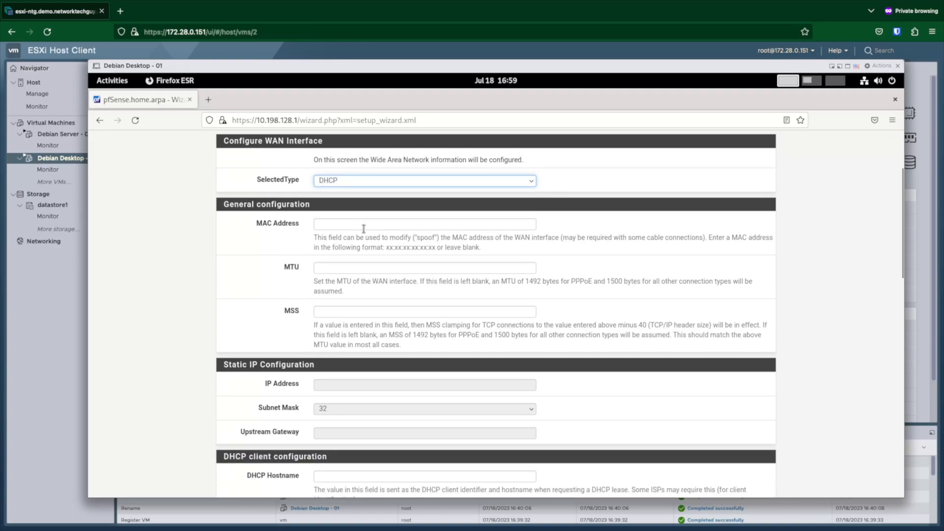
{"action": "scroll", "coordinate": [366, 231], "scroll_direction": "up", "scroll_amount": 2}
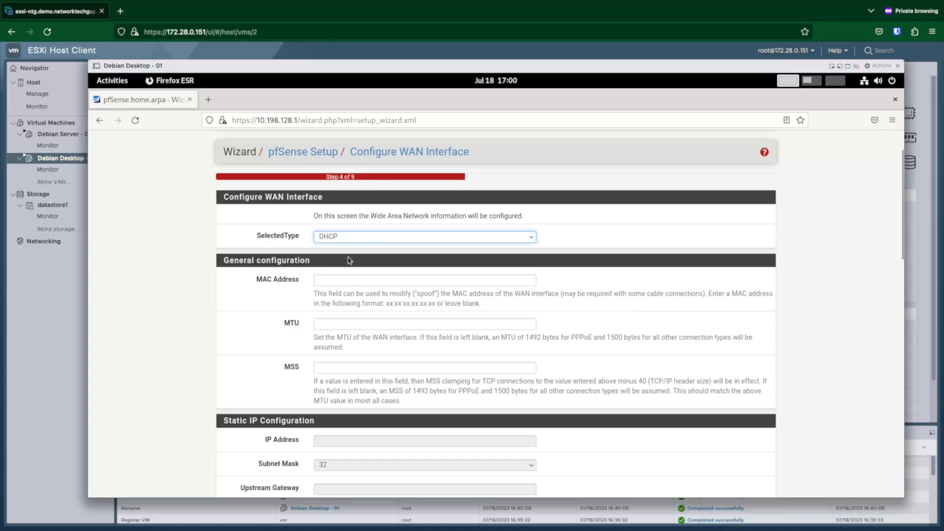
{"action": "scroll", "coordinate": [348, 259], "scroll_direction": "down", "scroll_amount": 8}
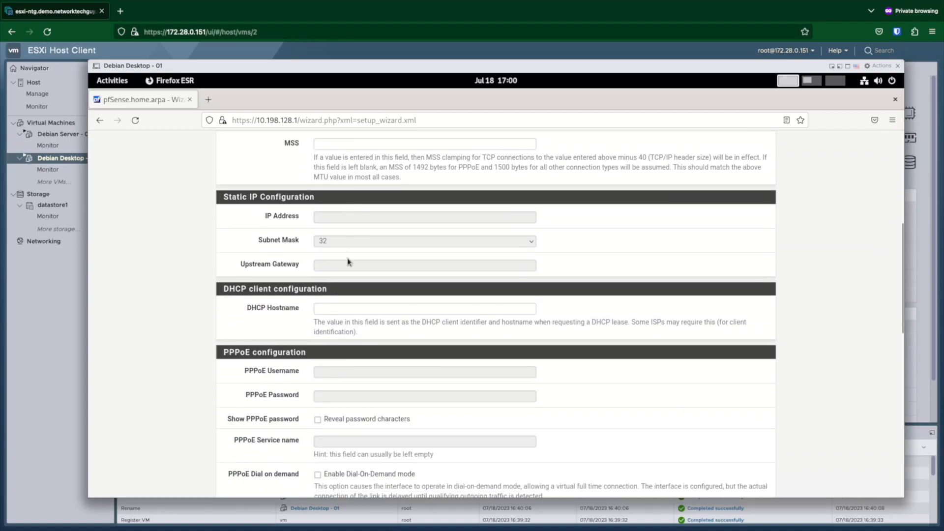
{"action": "scroll", "coordinate": [349, 261], "scroll_direction": "down", "scroll_amount": 8}
{"action": "scroll", "coordinate": [348, 260], "scroll_direction": "down", "scroll_amount": 10}
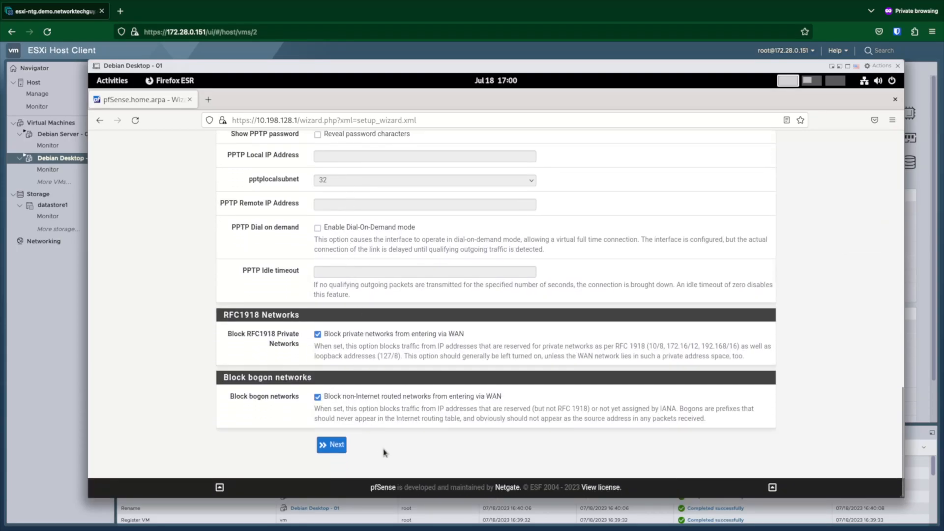
{"action": "left_click", "coordinate": [343, 453]}
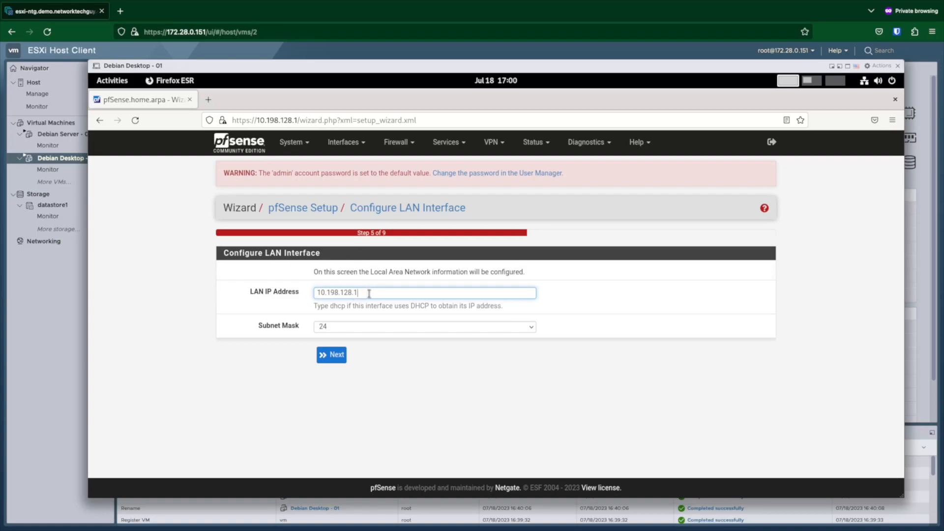
Step: Keep LAN at 10.198.128.1/24 and set a new admin password
{"action": "left_click", "coordinate": [340, 354]}
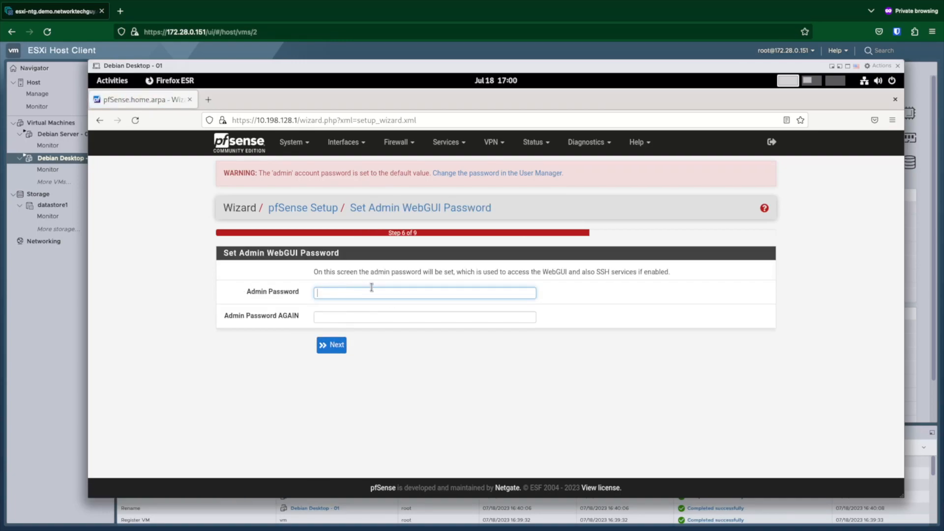
{"action": "type", "text": "********"}
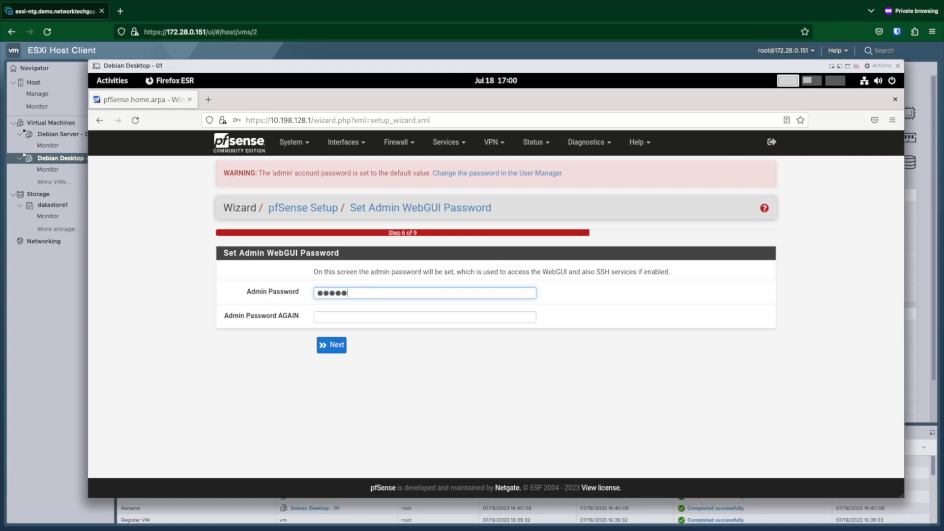
{"action": "key", "text": "Tab"}
{"action": "type", "text": "********"}
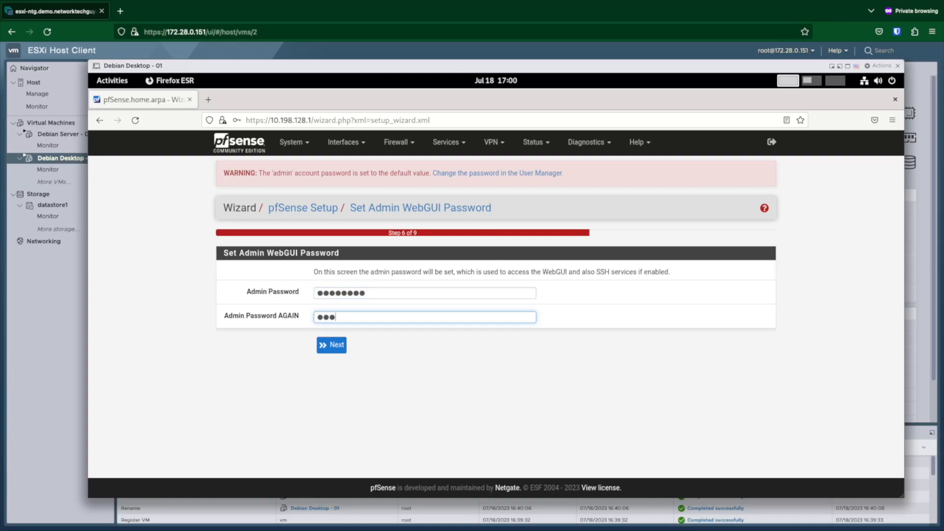
{"action": "left_click", "coordinate": [330, 345]}
Step: Tell Firefox never to save the password and reload pfSense with the new settings
{"action": "left_click", "coordinate": [402, 255]}
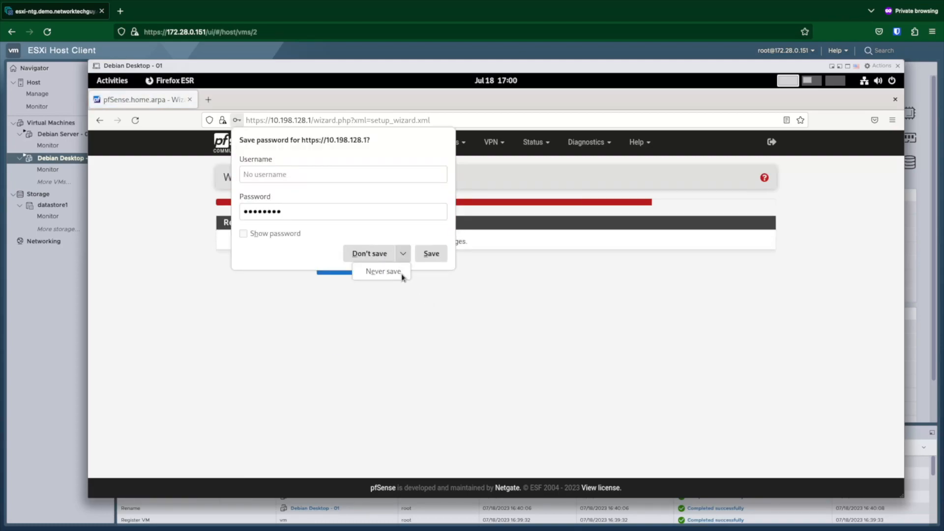
{"action": "left_click", "coordinate": [391, 273]}
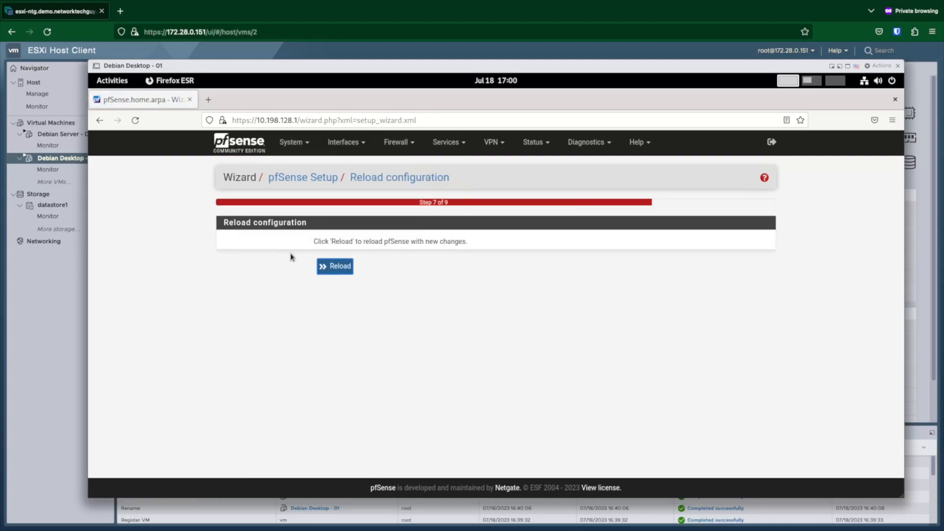
{"action": "left_click", "coordinate": [328, 267]}
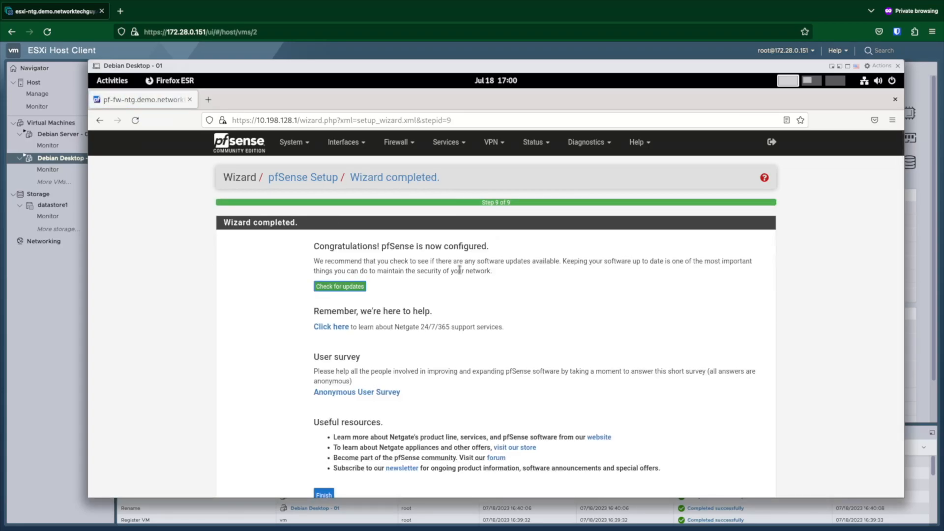
Step: Check for pfSense updates and confirm base system 2.7.0 is current on Latest Stable
{"action": "left_click", "coordinate": [346, 289]}
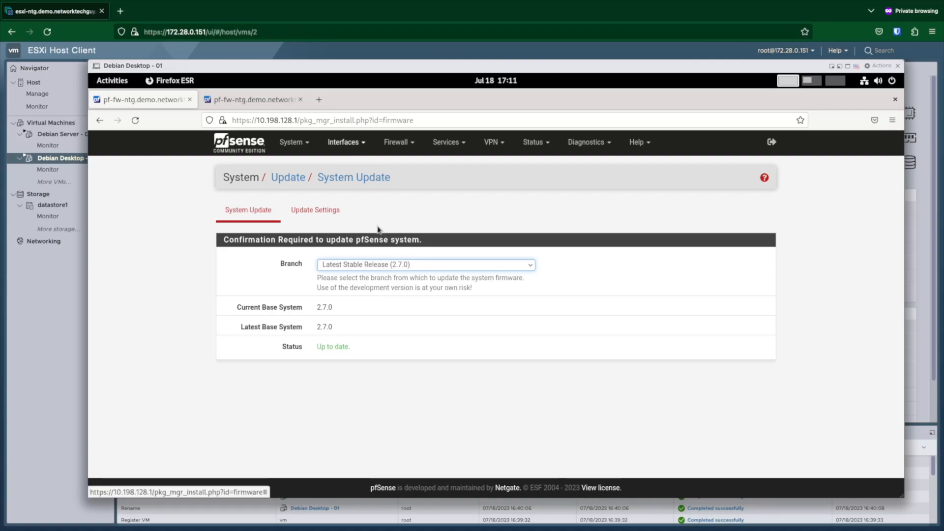
{"action": "left_click", "coordinate": [362, 145]}
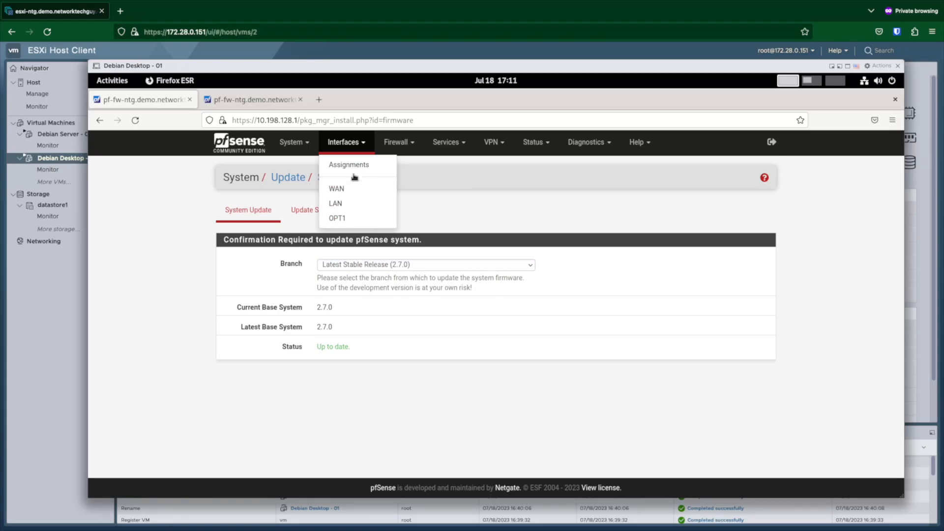
Step: Change the LAN (vmx1) interface description to BUSINESS, then save and apply the change
{"action": "left_click", "coordinate": [394, 203]}
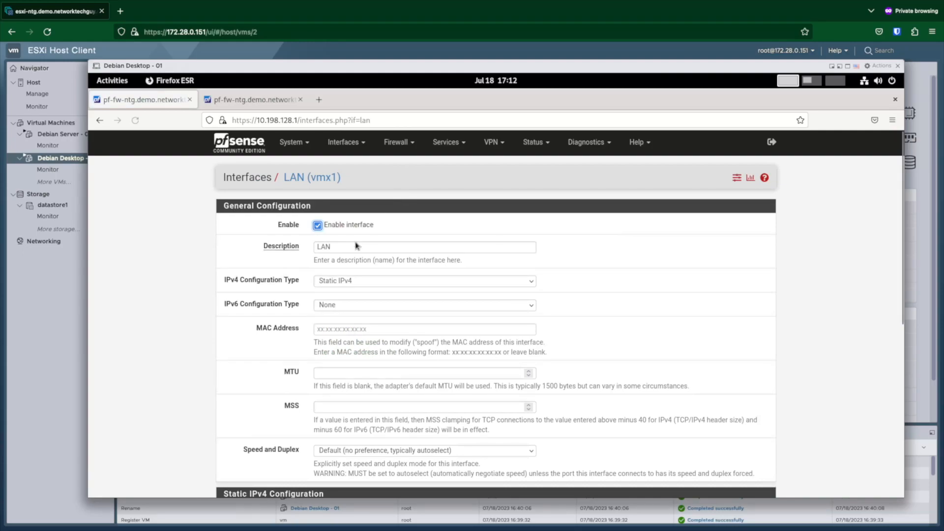
{"action": "key", "text": "Tab"}
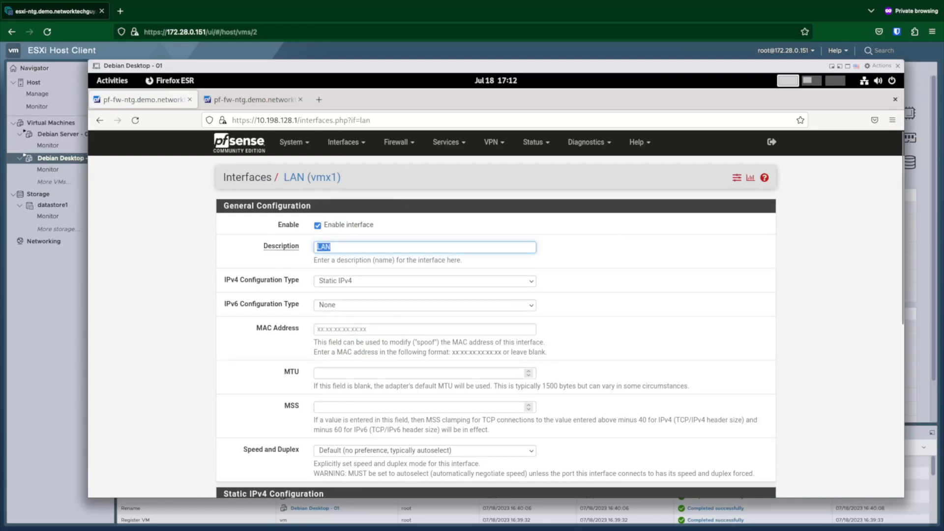
{"action": "type", "text": "BUSINESS"}
{"action": "scroll", "coordinate": [556, 251], "scroll_direction": "down", "scroll_amount": 1}
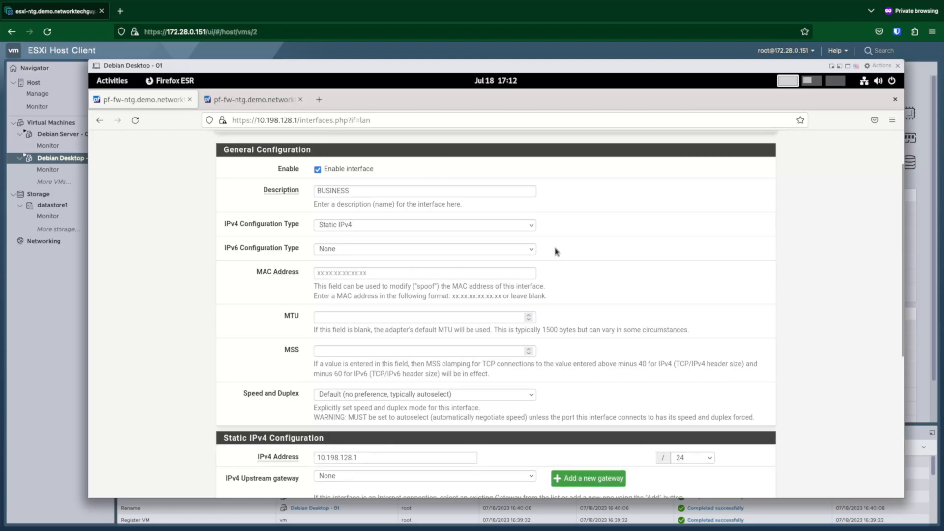
{"action": "scroll", "coordinate": [556, 252], "scroll_direction": "down", "scroll_amount": 2}
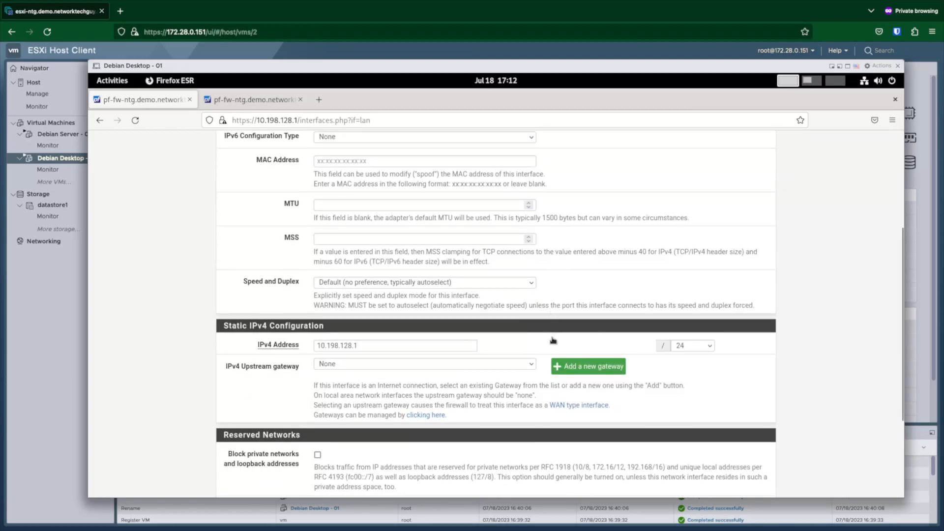
{"action": "scroll", "coordinate": [552, 367], "scroll_direction": "down", "scroll_amount": 1}
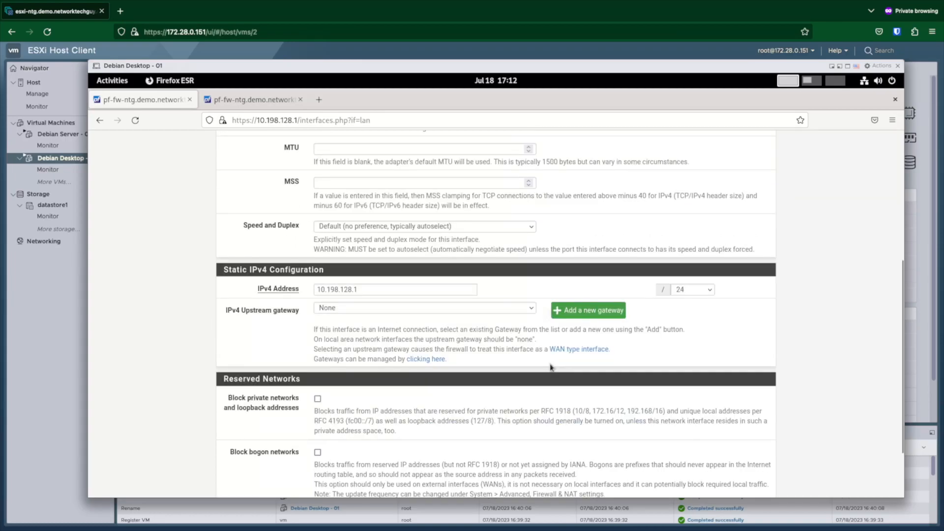
{"action": "scroll", "coordinate": [551, 368], "scroll_direction": "down", "scroll_amount": 1}
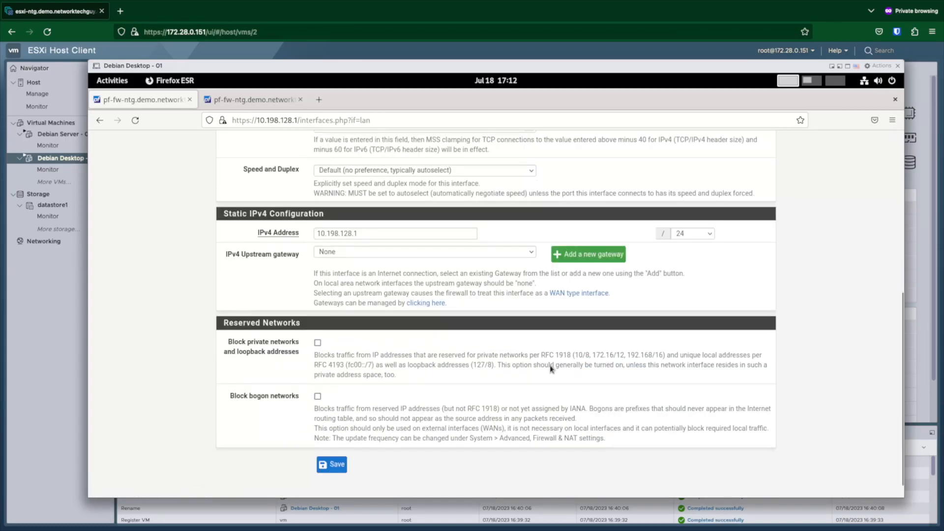
{"action": "scroll", "coordinate": [551, 368], "scroll_direction": "down", "scroll_amount": 1}
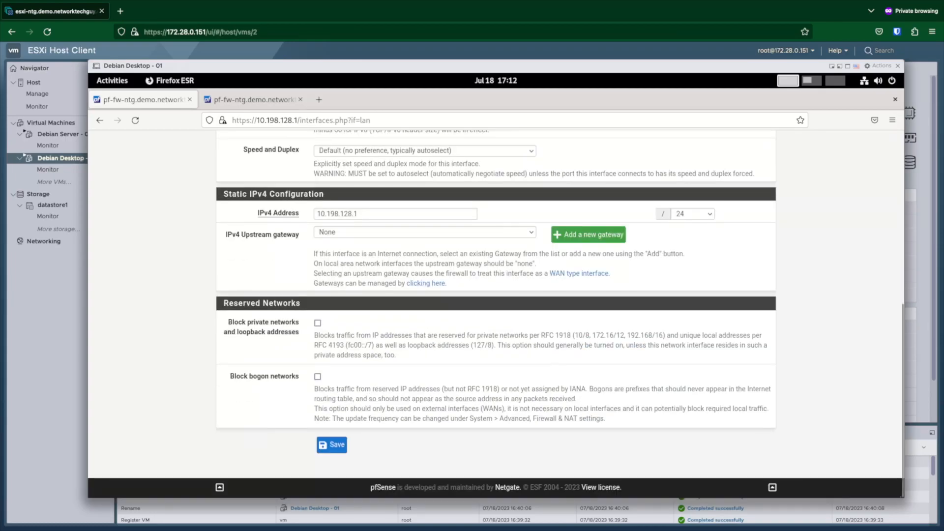
{"action": "left_click", "coordinate": [338, 445]}
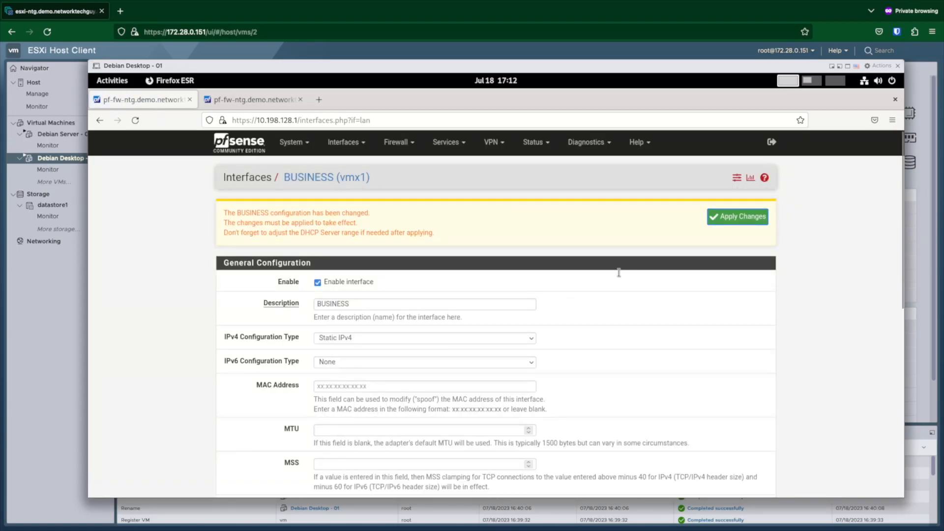
{"action": "left_click", "coordinate": [703, 219]}
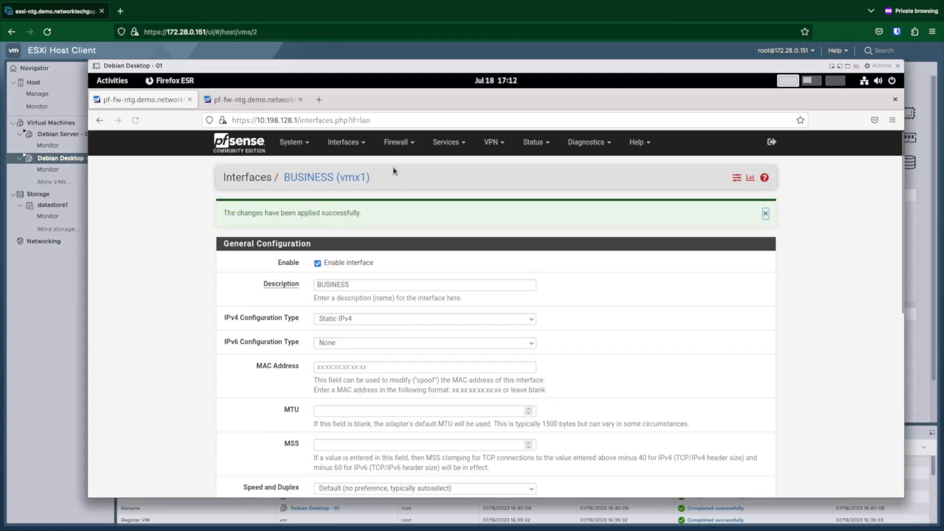
Step: Enable the OPT1 (vmx2) interface in its settings
{"action": "left_click", "coordinate": [354, 145]}
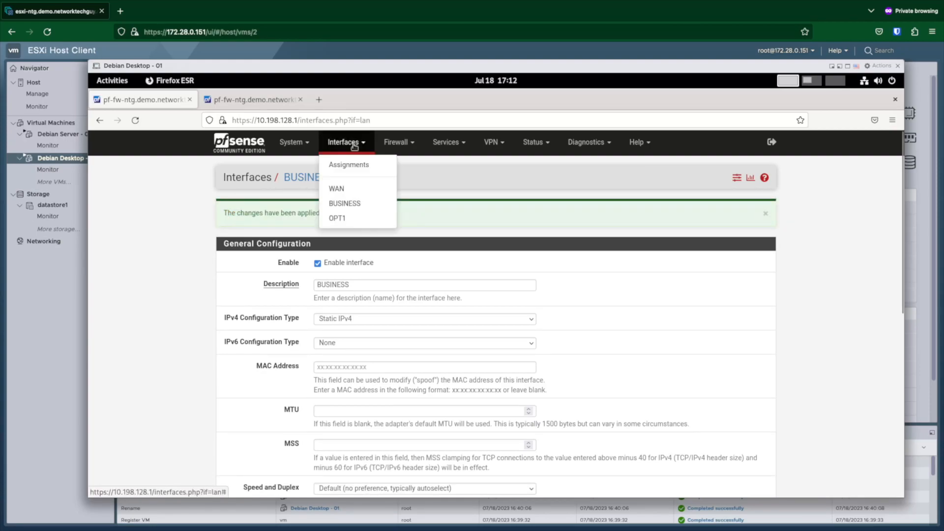
{"action": "left_click", "coordinate": [347, 219]}
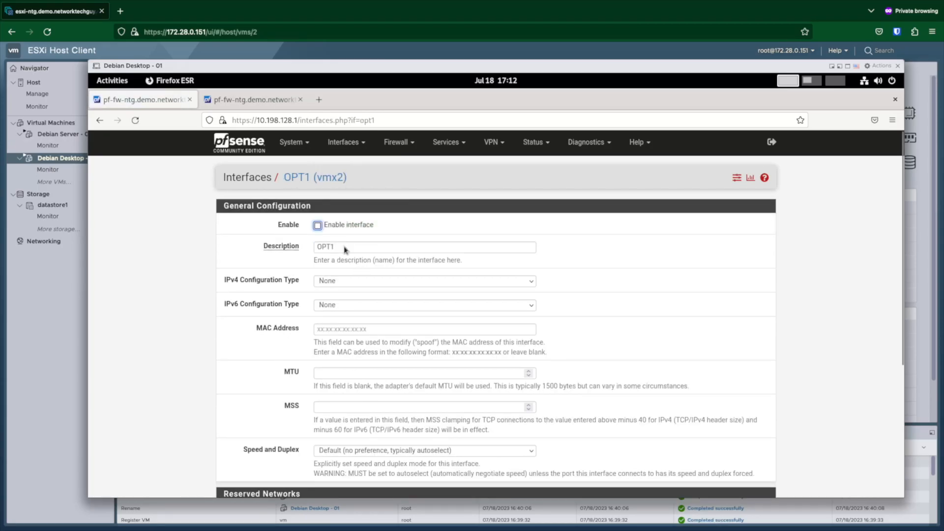
{"action": "key", "text": "Tab"}
{"action": "left_click", "coordinate": [318, 226]}
Step: Replace the OPT1 description with DMZ
{"action": "left_click", "coordinate": [271, 239]}
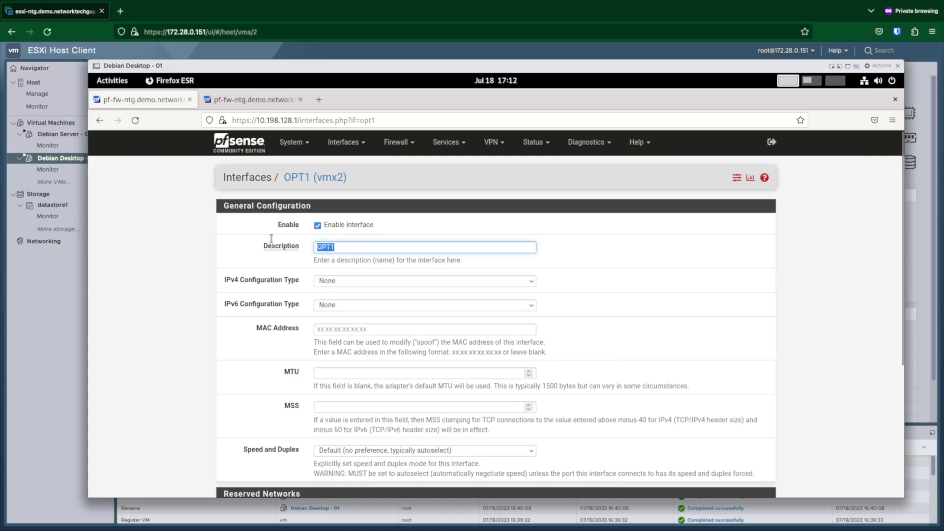
{"action": "key", "text": "Home"}
{"action": "type", "text": "DMZ"}
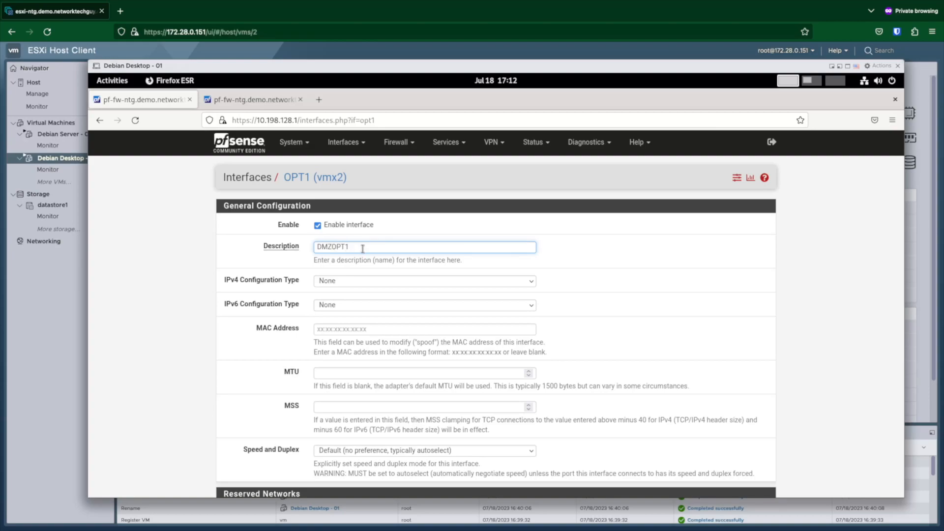
{"action": "key", "text": "shift+Left"}
{"action": "key", "text": "shift+Left"}
{"action": "key", "text": "shift+Left"}
{"action": "key", "text": "shift+Left"}
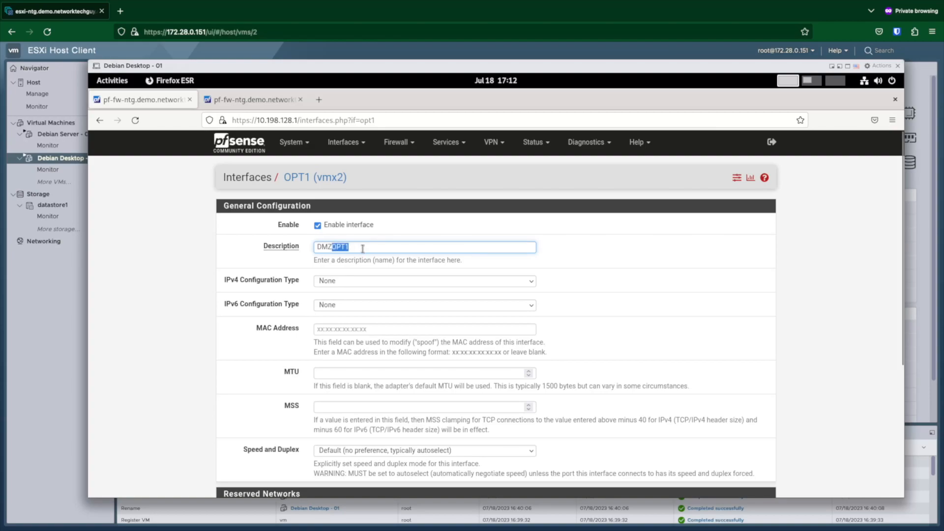
{"action": "key", "text": "BackSpace"}
{"action": "scroll", "coordinate": [321, 308], "scroll_direction": "down", "scroll_amount": 3}
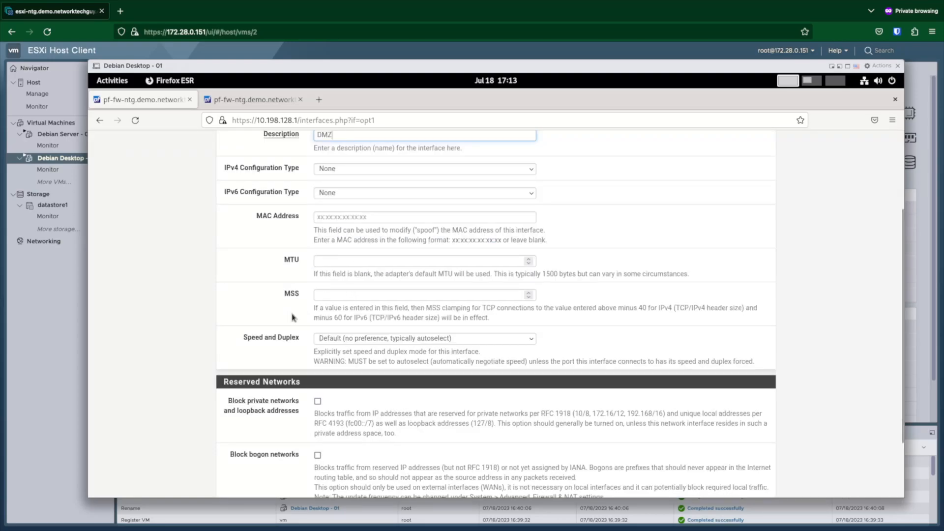
{"action": "scroll", "coordinate": [292, 317], "scroll_direction": "down", "scroll_amount": 2}
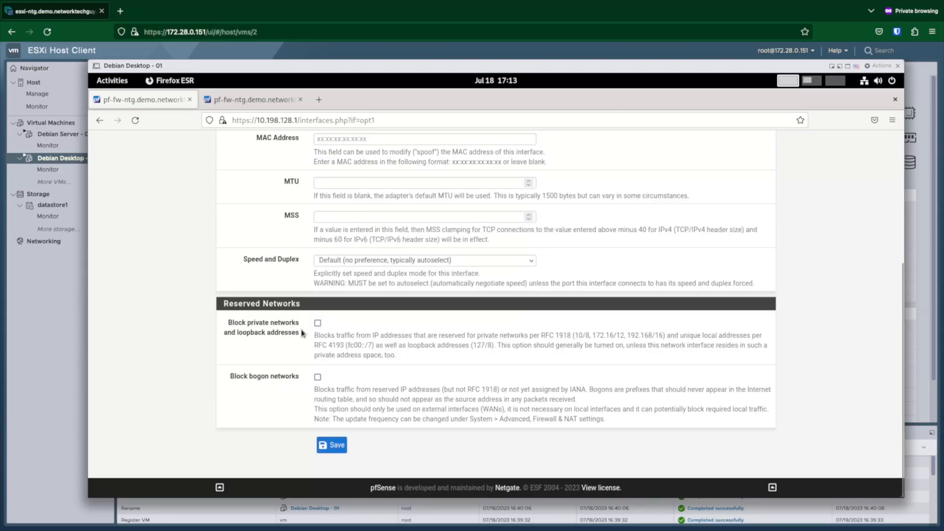
{"action": "scroll", "coordinate": [298, 276], "scroll_direction": "up", "scroll_amount": 3}
{"action": "scroll", "coordinate": [298, 275], "scroll_direction": "up", "scroll_amount": 1}
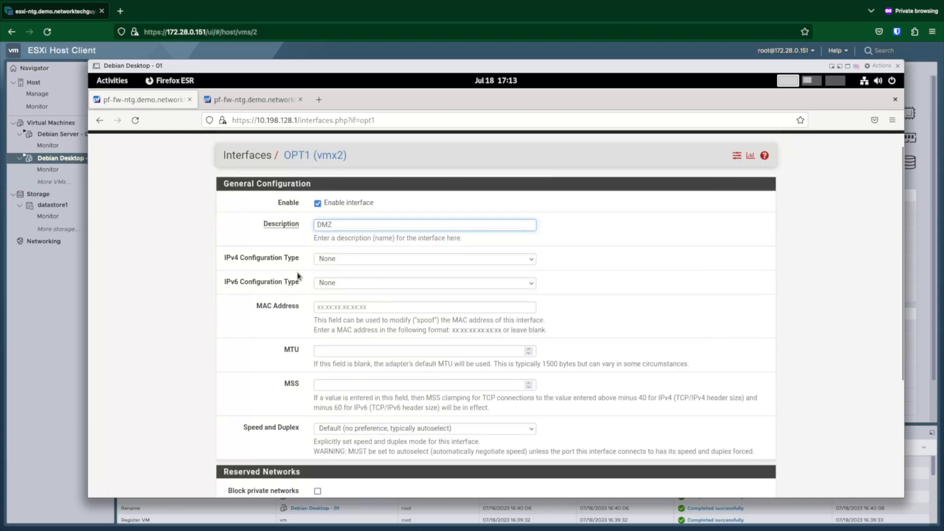
{"action": "scroll", "coordinate": [310, 356], "scroll_direction": "up", "scroll_amount": 1}
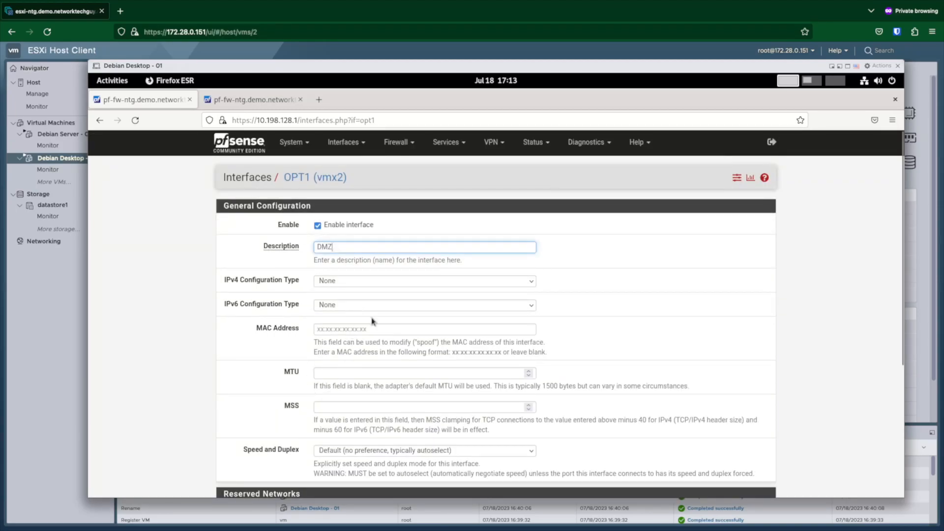
{"action": "scroll", "coordinate": [730, 270], "scroll_direction": "down", "scroll_amount": 1}
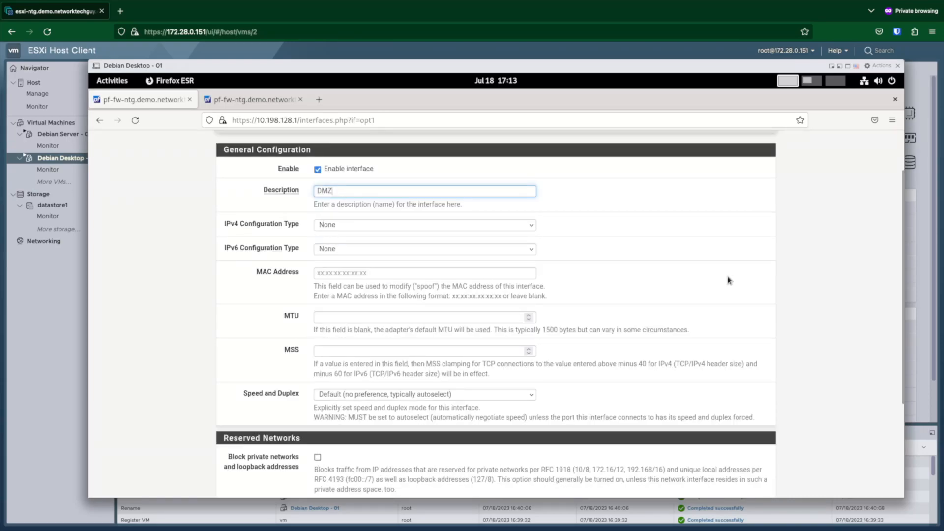
Step: Set the DMZ interface to Static IPv4 10.198.129.1/24, then save and apply
{"action": "left_click", "coordinate": [445, 230]}
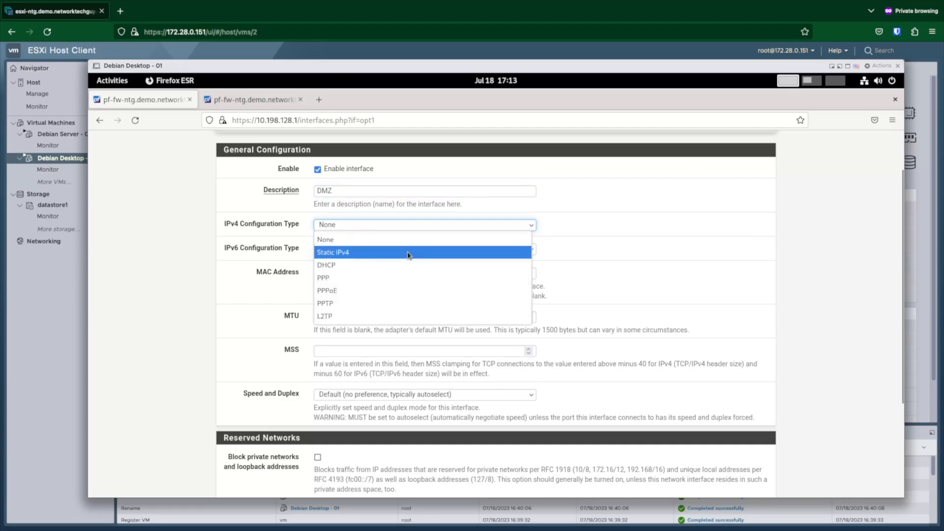
{"action": "left_click", "coordinate": [329, 251]}
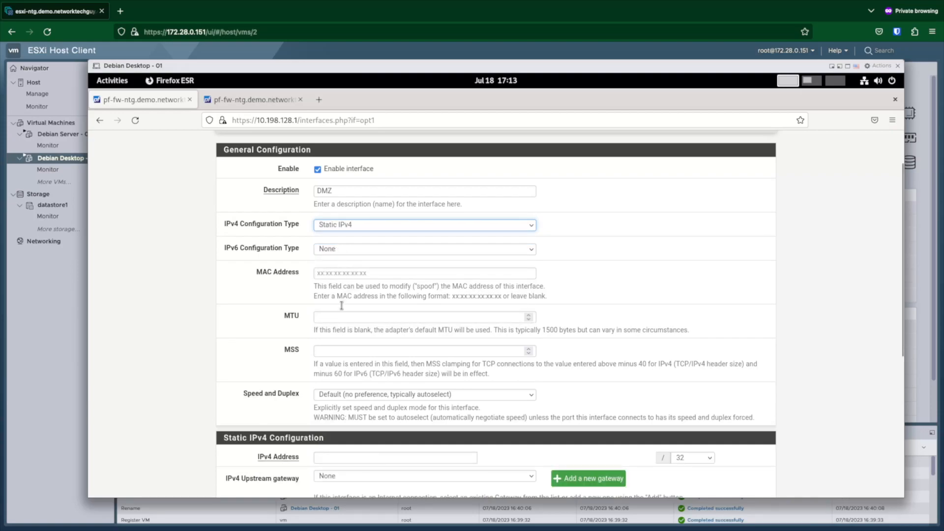
{"action": "left_click", "coordinate": [400, 457]}
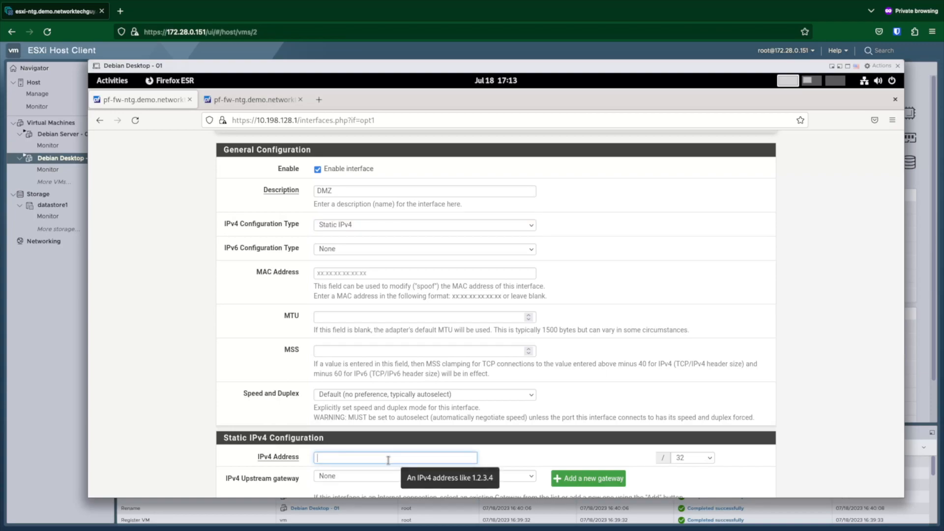
{"action": "type", "text": "10.198.129.0"}
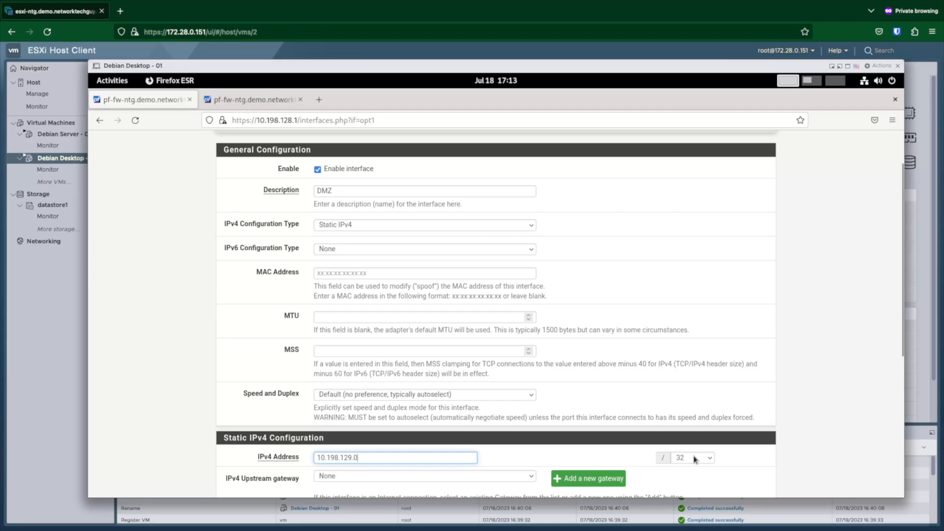
{"action": "key", "text": "BackSpace"}
{"action": "type", "text": "1"}
{"action": "left_click", "coordinate": [711, 459]}
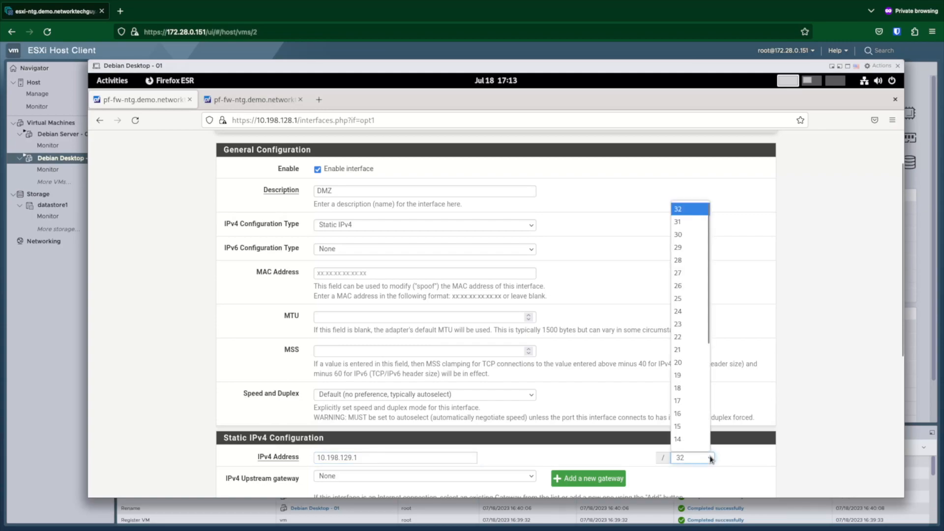
{"action": "left_click", "coordinate": [682, 313]}
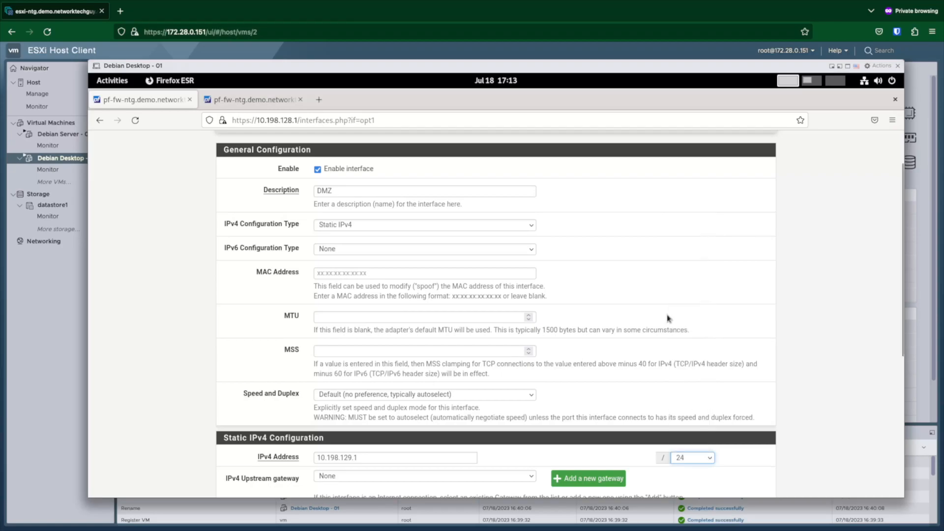
{"action": "left_click", "coordinate": [625, 455]}
{"action": "scroll", "coordinate": [625, 456], "scroll_direction": "down", "scroll_amount": 5}
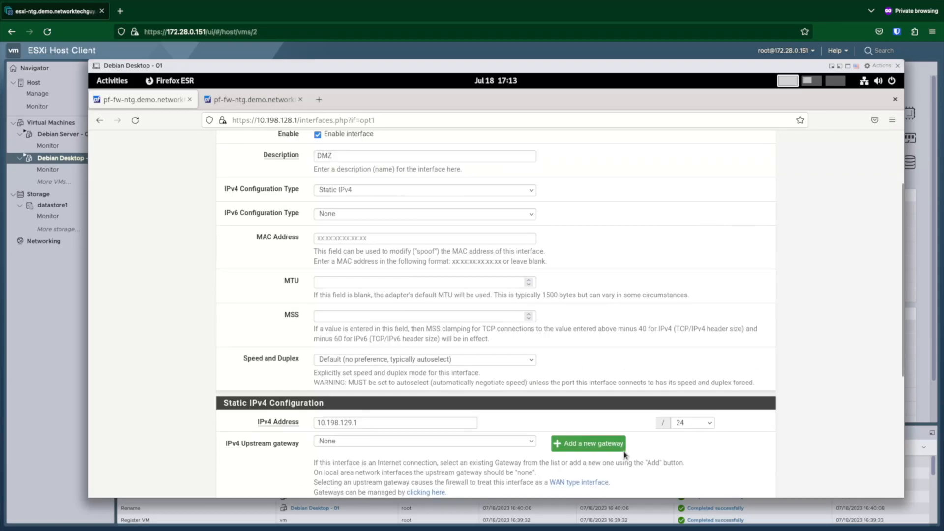
{"action": "scroll", "coordinate": [624, 450], "scroll_direction": "down", "scroll_amount": 3}
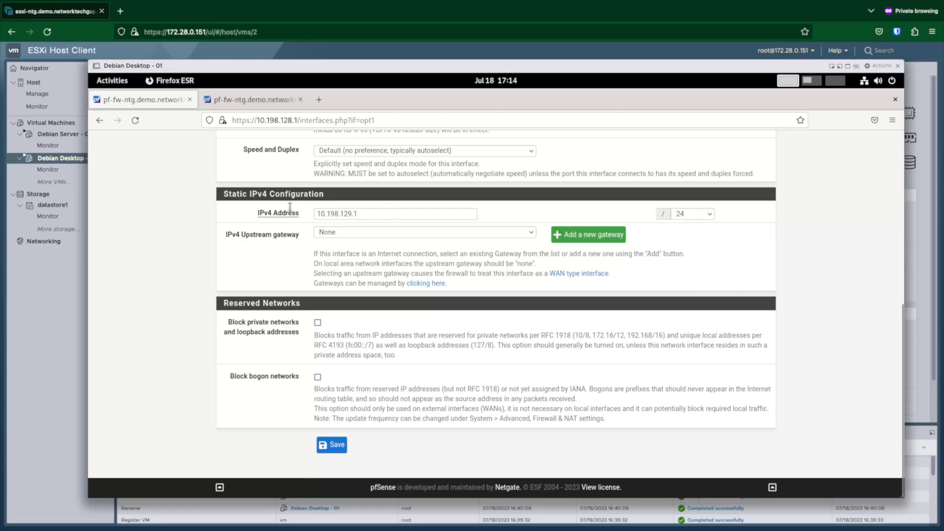
{"action": "left_click", "coordinate": [331, 445]}
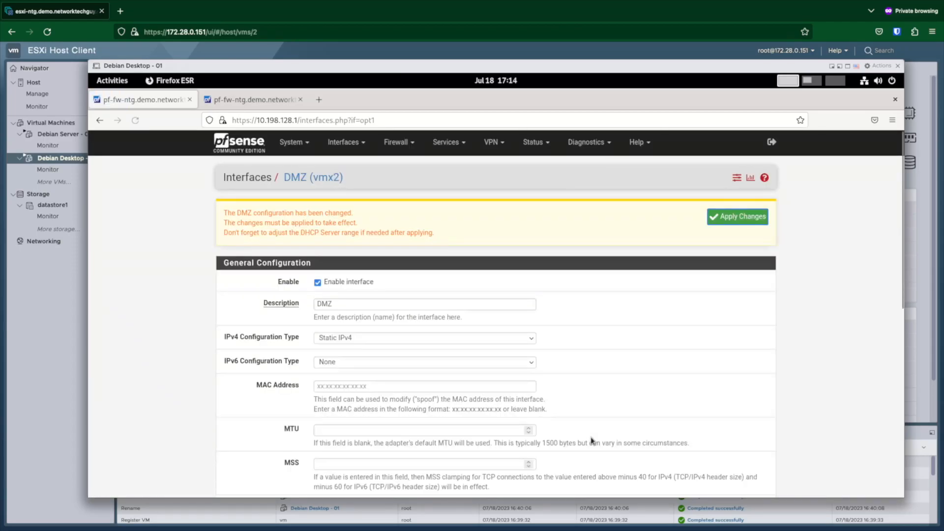
{"action": "left_click", "coordinate": [719, 220]}
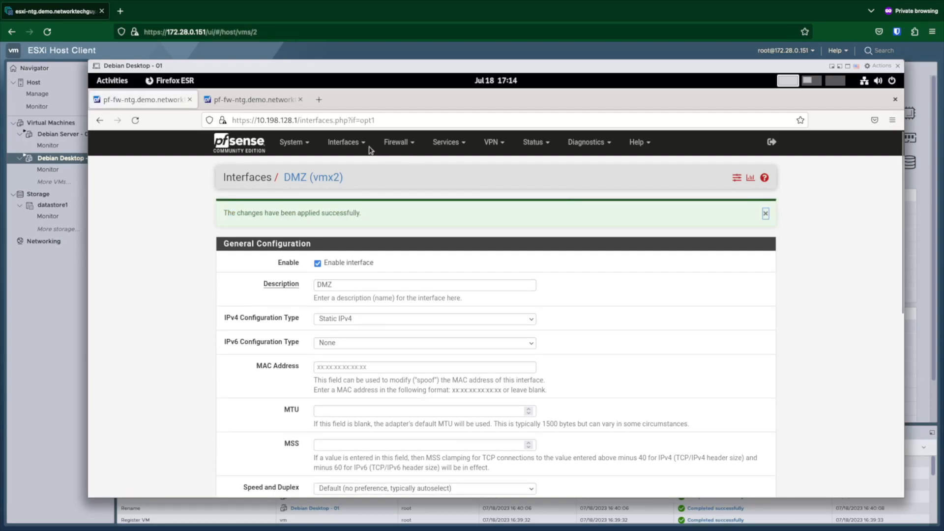
Step: On the WAN interface, untick Block private networks and Block bogon networks, then save and apply
{"action": "left_click", "coordinate": [362, 144]}
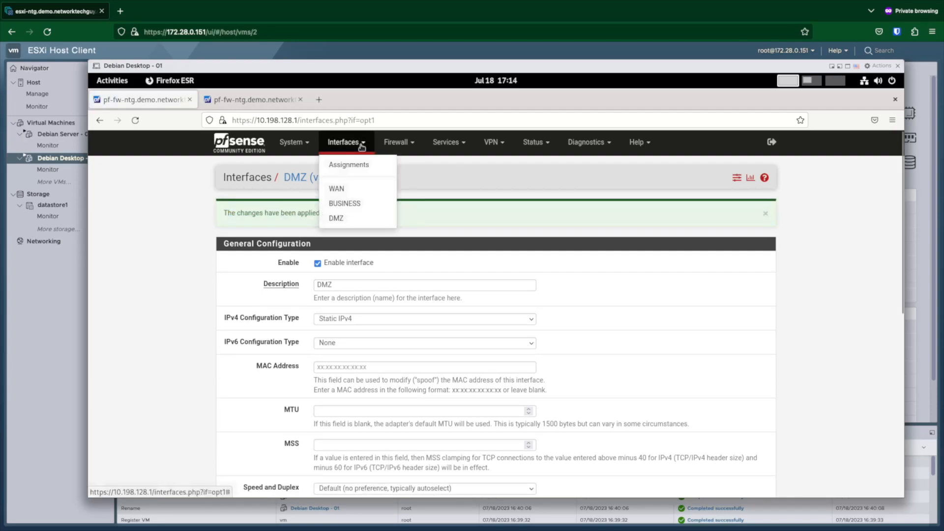
{"action": "left_click", "coordinate": [355, 190]}
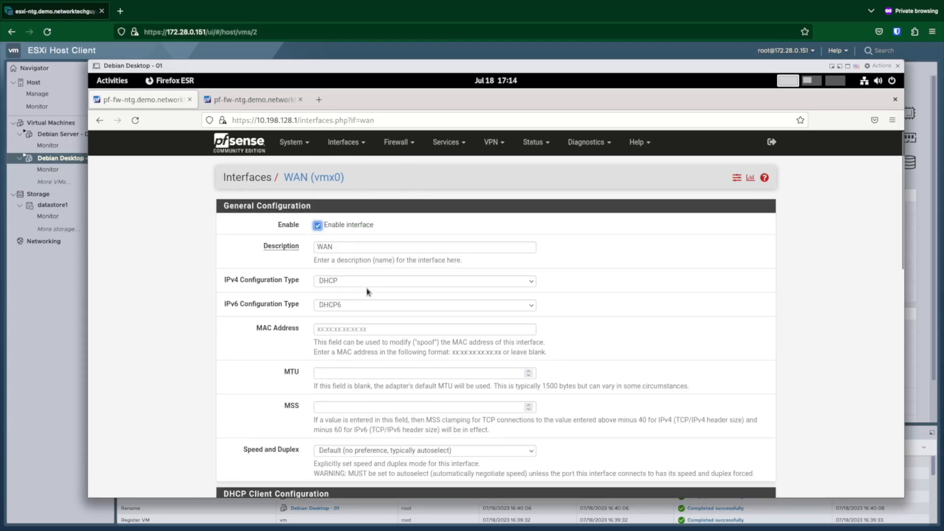
{"action": "scroll", "coordinate": [367, 293], "scroll_direction": "down", "scroll_amount": 2}
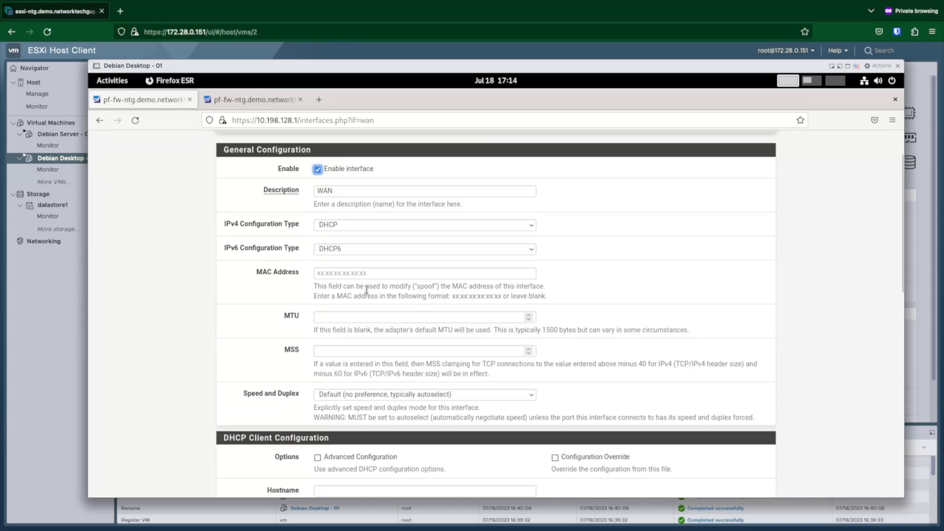
{"action": "scroll", "coordinate": [367, 290], "scroll_direction": "down", "scroll_amount": 2}
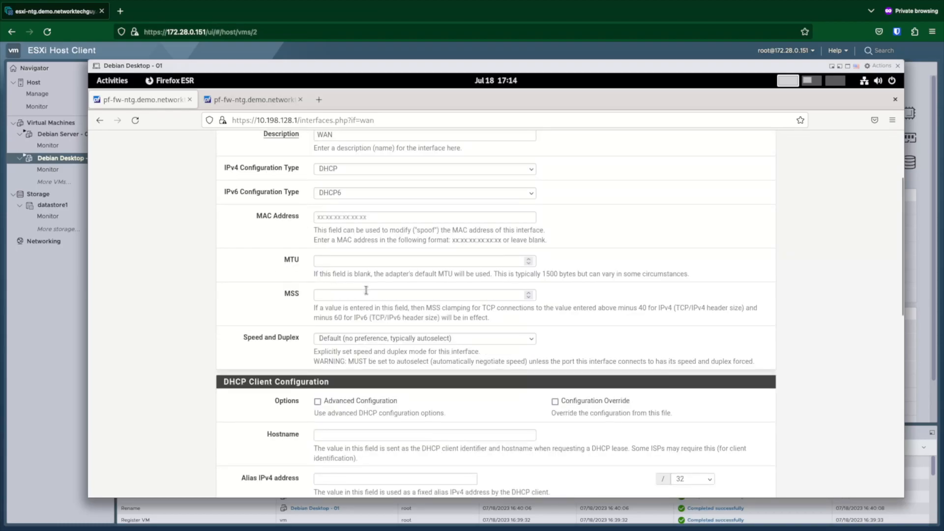
{"action": "scroll", "coordinate": [366, 292], "scroll_direction": "down", "scroll_amount": 2}
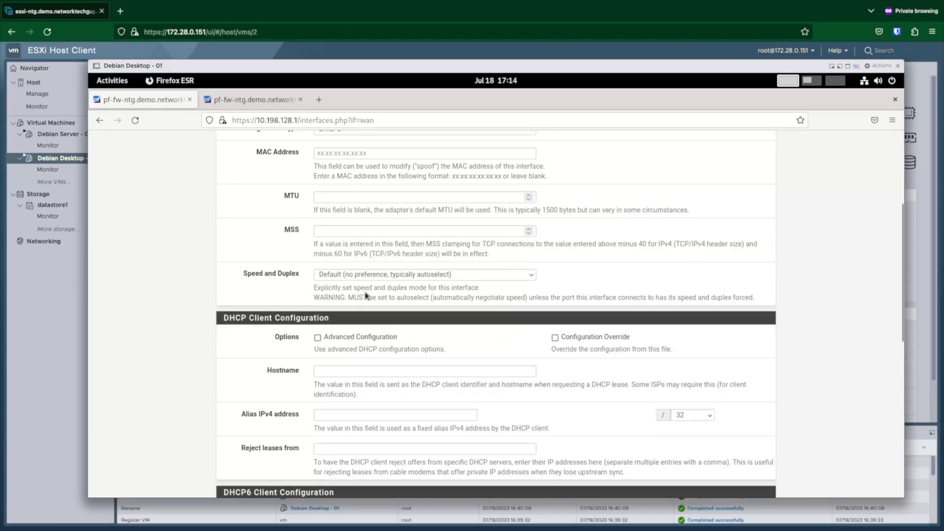
{"action": "scroll", "coordinate": [366, 295], "scroll_direction": "down", "scroll_amount": 2}
{"action": "scroll", "coordinate": [366, 295], "scroll_direction": "down", "scroll_amount": 1}
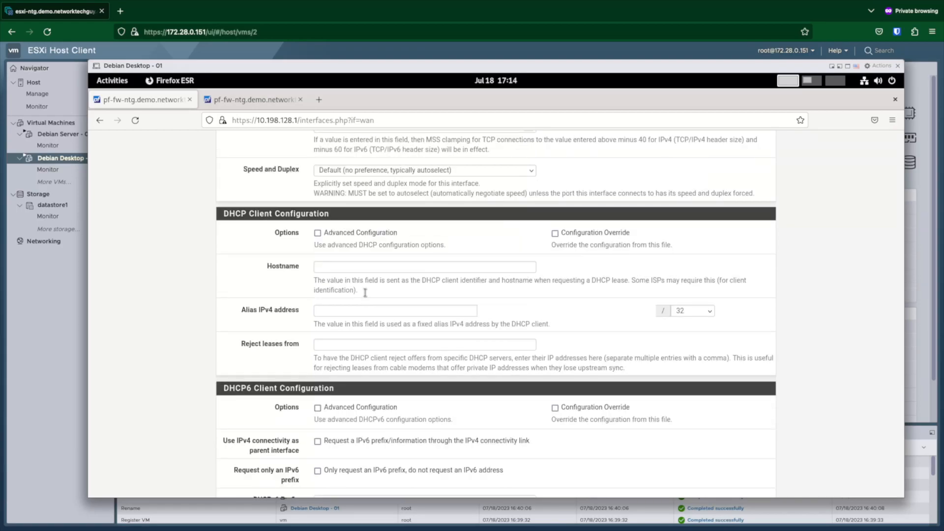
{"action": "scroll", "coordinate": [366, 296], "scroll_direction": "down", "scroll_amount": 2}
{"action": "scroll", "coordinate": [367, 295], "scroll_direction": "down", "scroll_amount": 1}
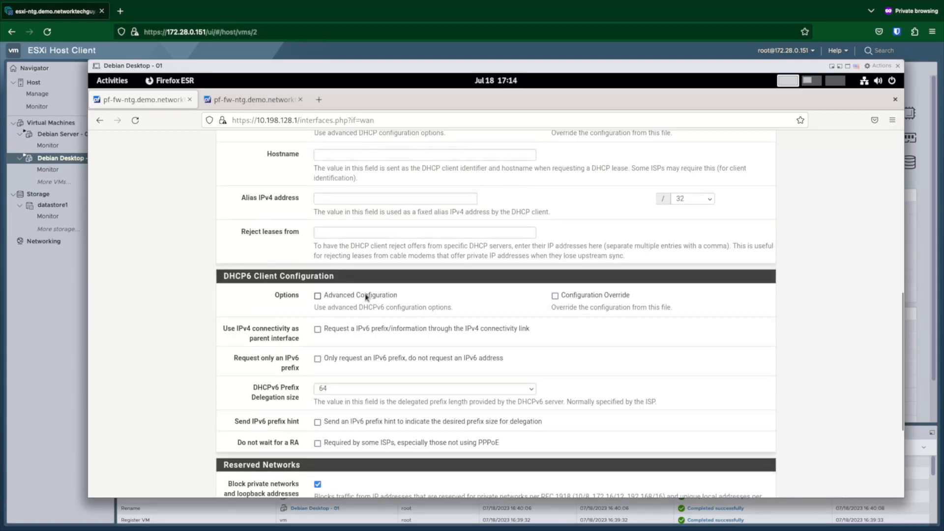
{"action": "scroll", "coordinate": [367, 297], "scroll_direction": "down", "scroll_amount": 2}
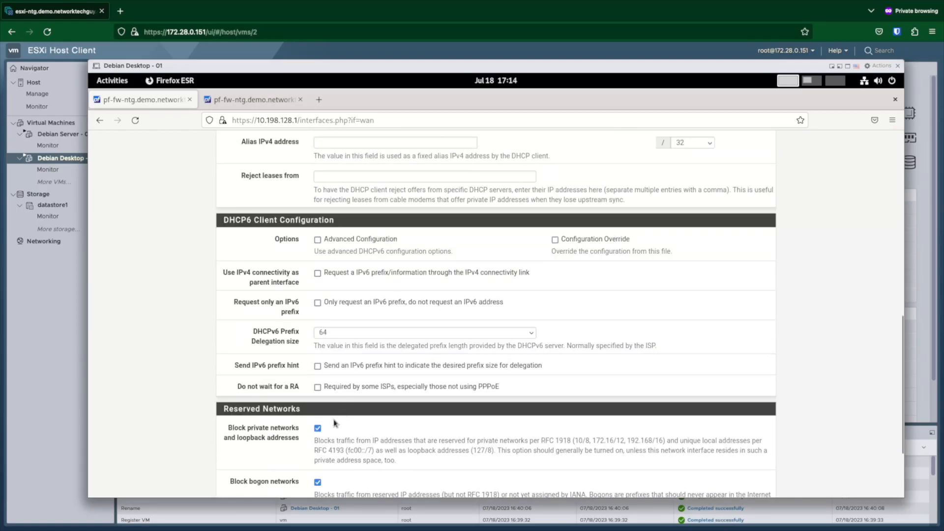
{"action": "scroll", "coordinate": [325, 433], "scroll_direction": "down", "scroll_amount": 2}
{"action": "left_click", "coordinate": [317, 373]}
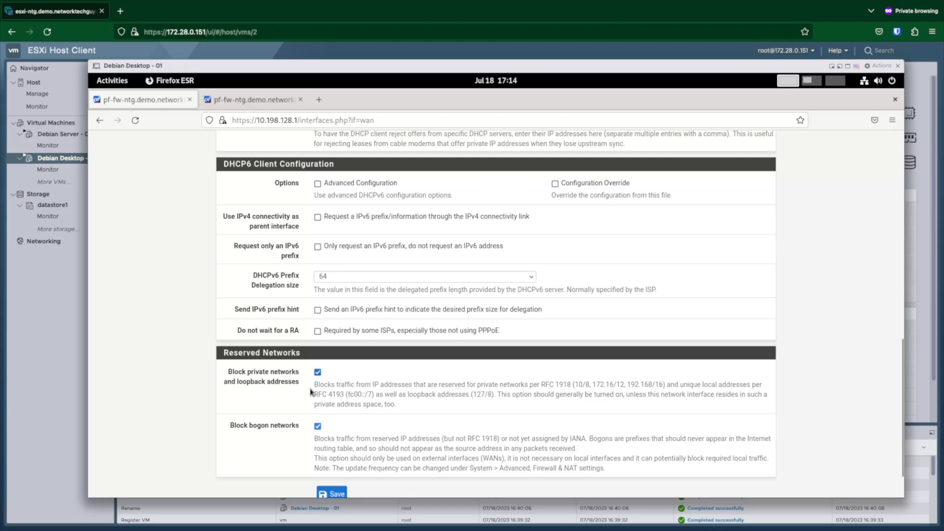
{"action": "left_click", "coordinate": [318, 372]}
{"action": "left_click", "coordinate": [317, 426]}
{"action": "left_click", "coordinate": [326, 491]}
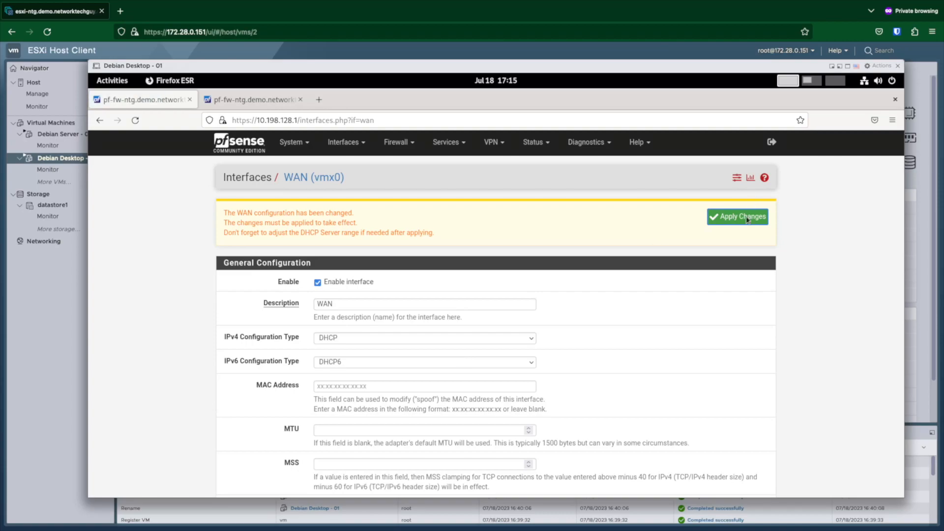
{"action": "left_click", "coordinate": [747, 219]}
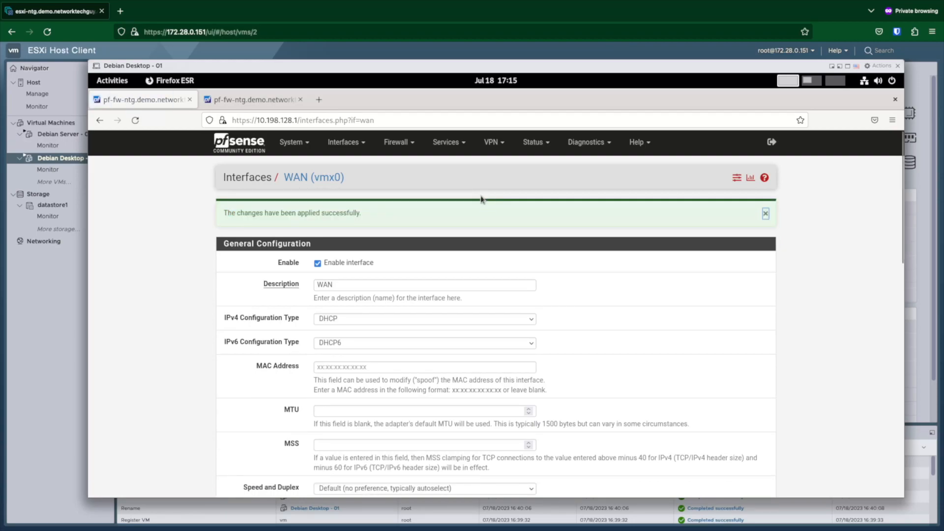
Step: Go to Firewall > Rules and view the BUSINESS network's rule list
{"action": "left_click", "coordinate": [410, 146]}
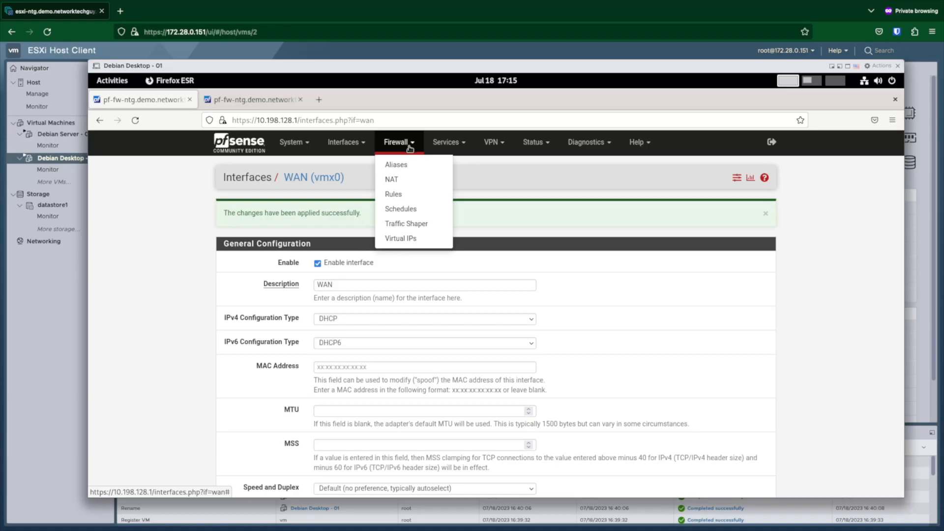
{"action": "left_click", "coordinate": [411, 195]}
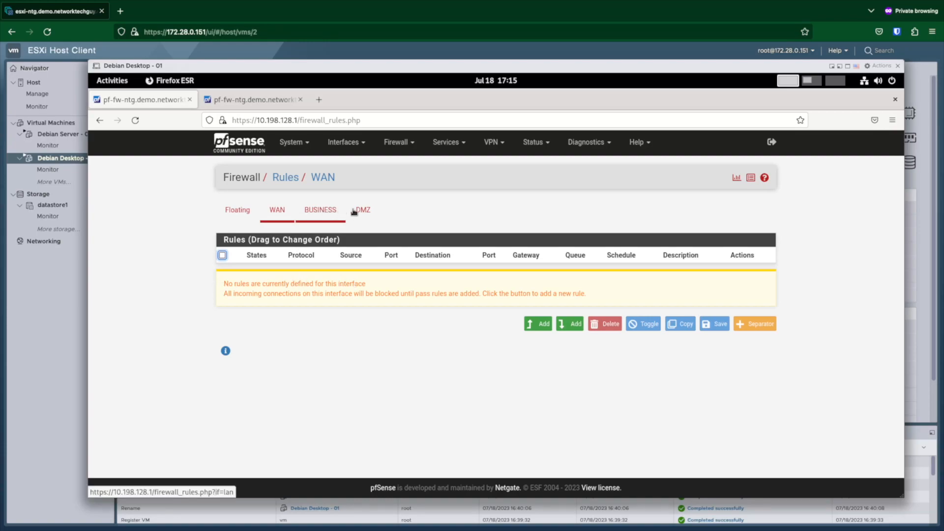
{"action": "left_click", "coordinate": [339, 217]}
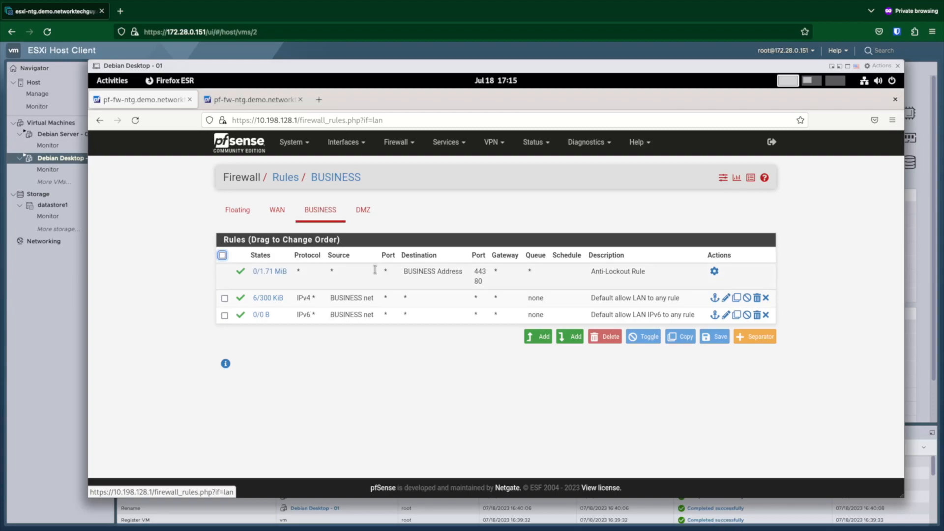
{"action": "left_click", "coordinate": [335, 275]}
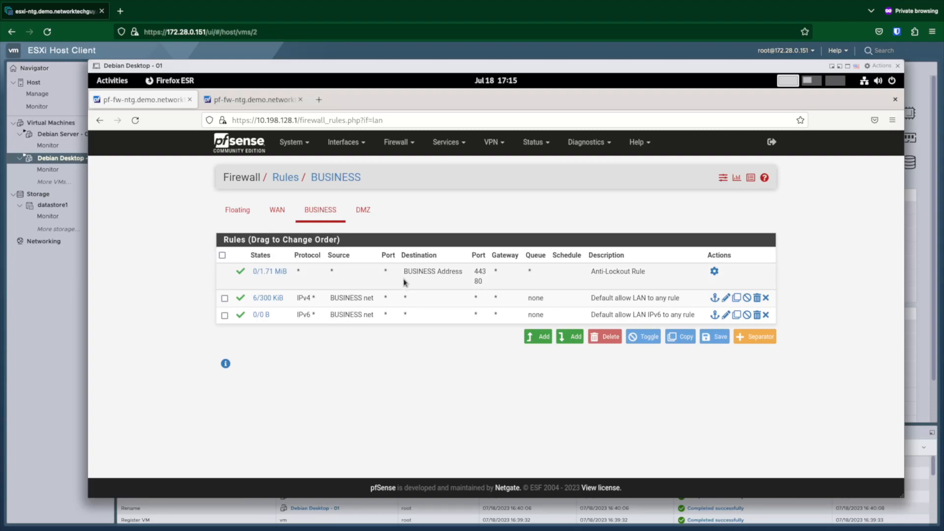
{"action": "left_click_drag", "start_coordinate": [416, 274], "coordinate": [451, 275]}
{"action": "mouse_move", "coordinate": [266, 298]}
Step: Add a new rule at the top of the DMZ rules with protocol Any
{"action": "left_click", "coordinate": [364, 210]}
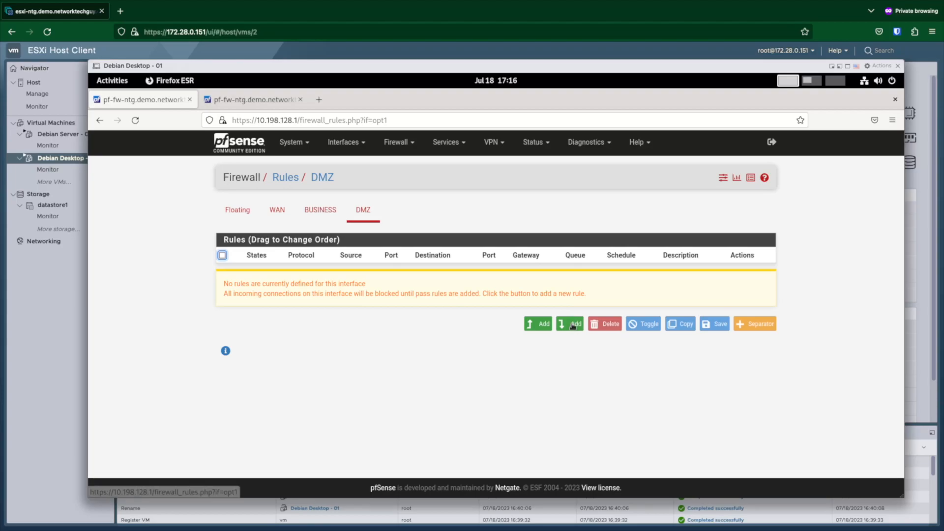
{"action": "left_click", "coordinate": [539, 324]}
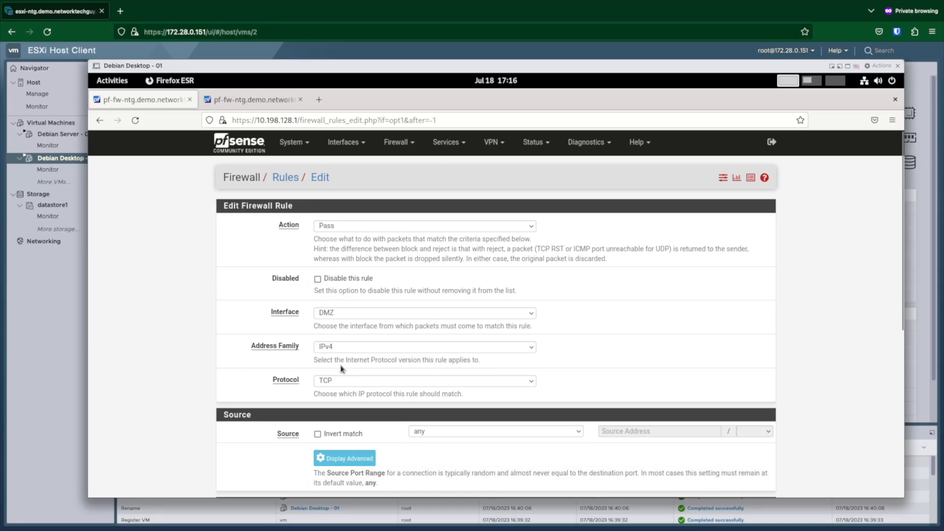
{"action": "scroll", "coordinate": [341, 364], "scroll_direction": "down", "scroll_amount": 2}
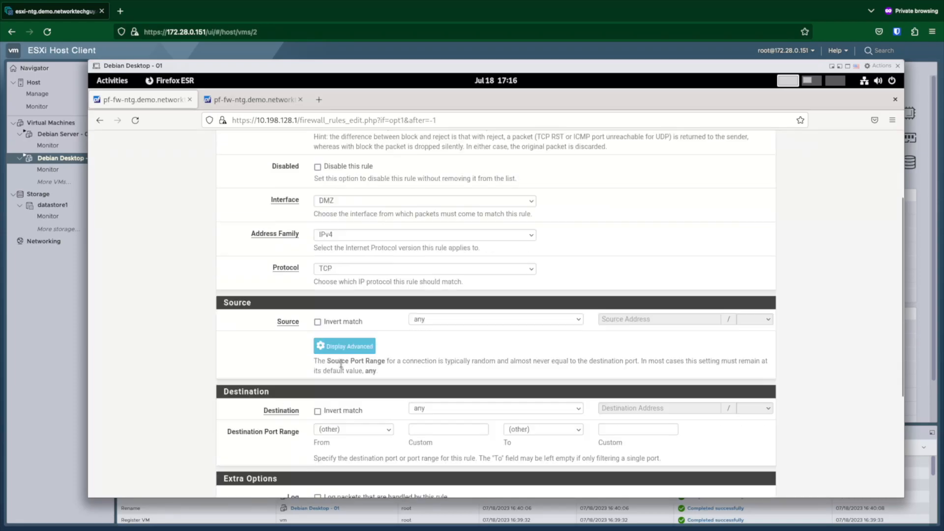
{"action": "left_click", "coordinate": [336, 270]}
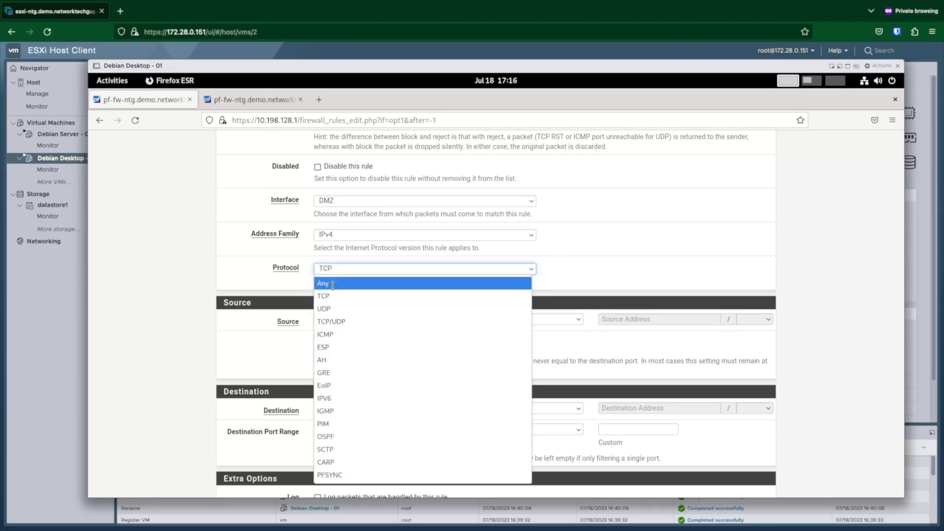
{"action": "left_click", "coordinate": [333, 285]}
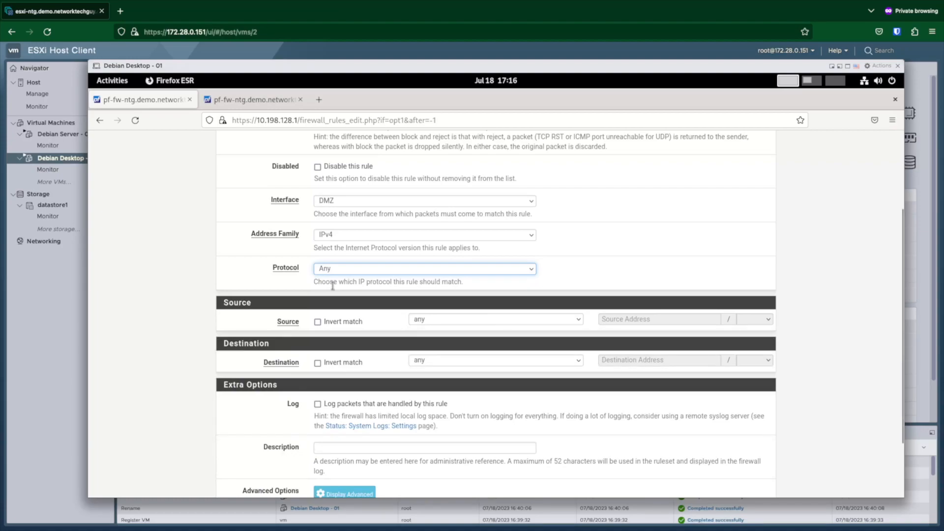
Step: Set the rule source to DMZ net, enable logging, and describe it 'Allow DMZ access to anything'
{"action": "left_click", "coordinate": [578, 320]}
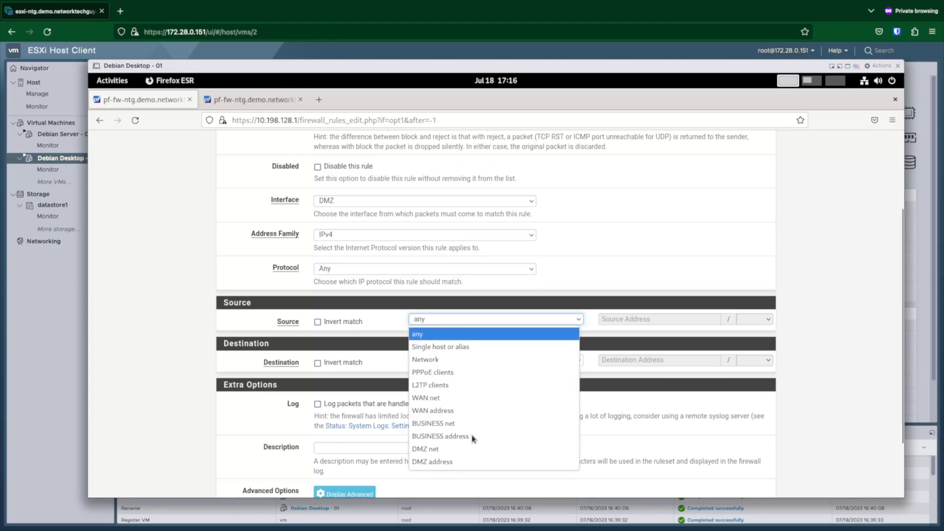
{"action": "key", "text": "Down"}
{"action": "key", "text": "Down"}
{"action": "key", "text": "Down"}
{"action": "key", "text": "Down"}
{"action": "key", "text": "Down"}
{"action": "key", "text": "Down"}
{"action": "key", "text": "Down"}
{"action": "key", "text": "Down"}
{"action": "key", "text": "Down"}
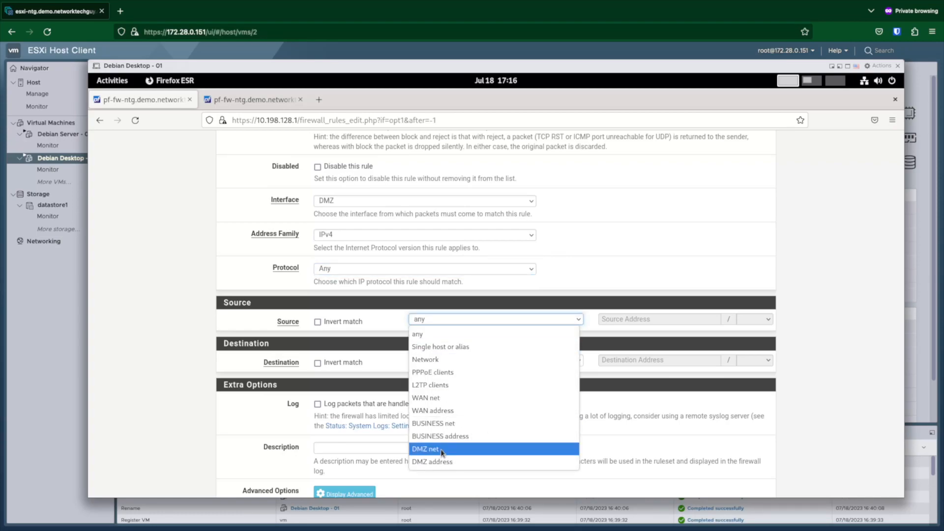
{"action": "left_click", "coordinate": [442, 450]}
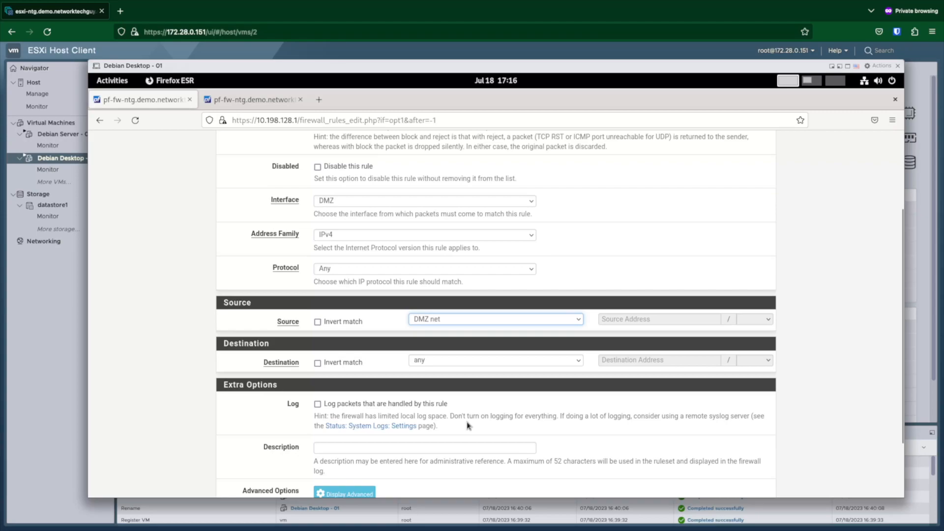
{"action": "left_click", "coordinate": [318, 405]}
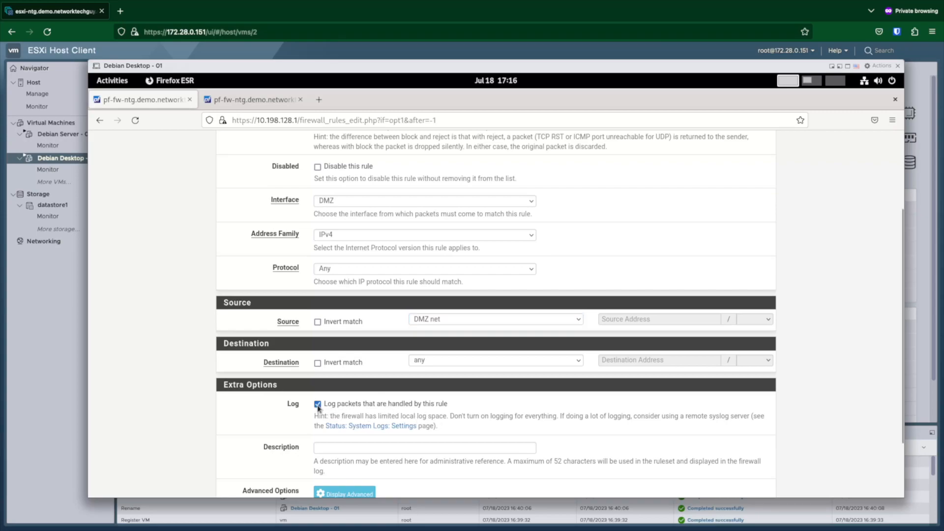
{"action": "left_click", "coordinate": [334, 447]}
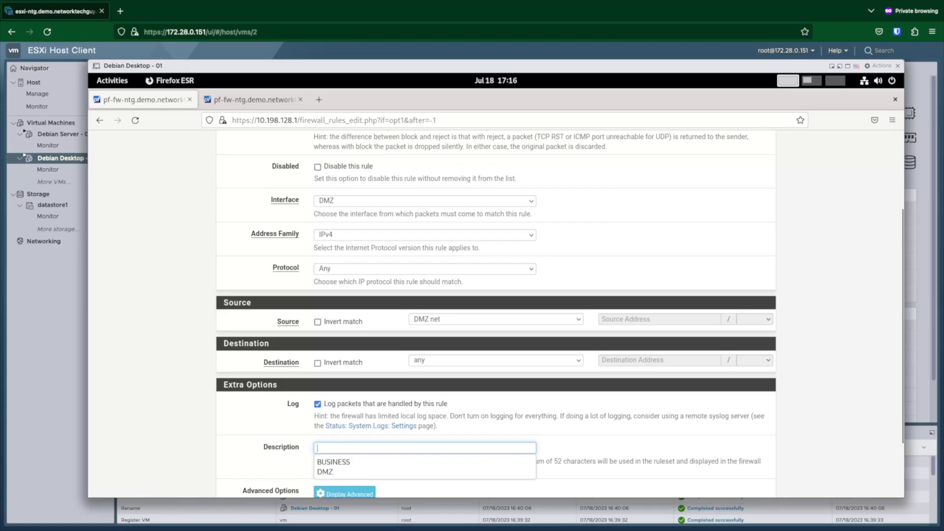
{"action": "type", "text": "Allow DMZ access to anything"}
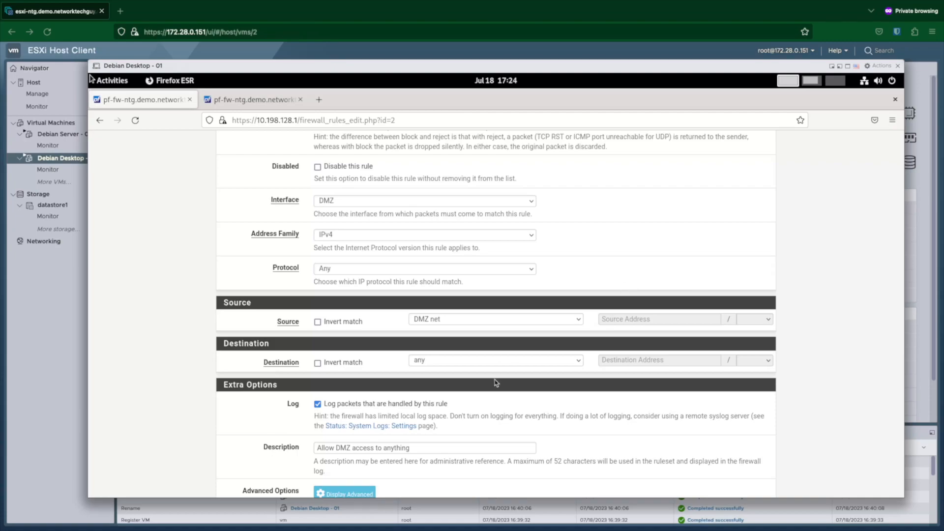
{"action": "scroll", "coordinate": [489, 396], "scroll_direction": "down", "scroll_amount": 4}
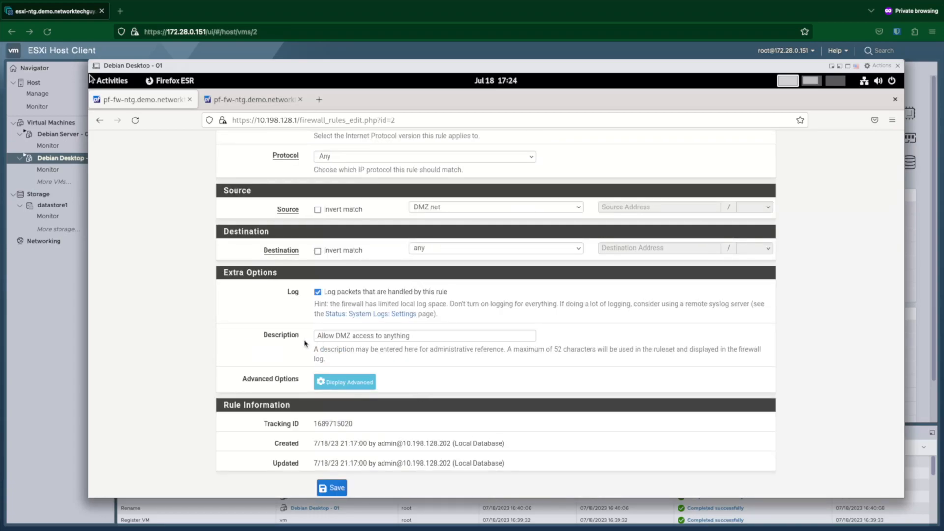
{"action": "scroll", "coordinate": [418, 237], "scroll_direction": "up", "scroll_amount": 6}
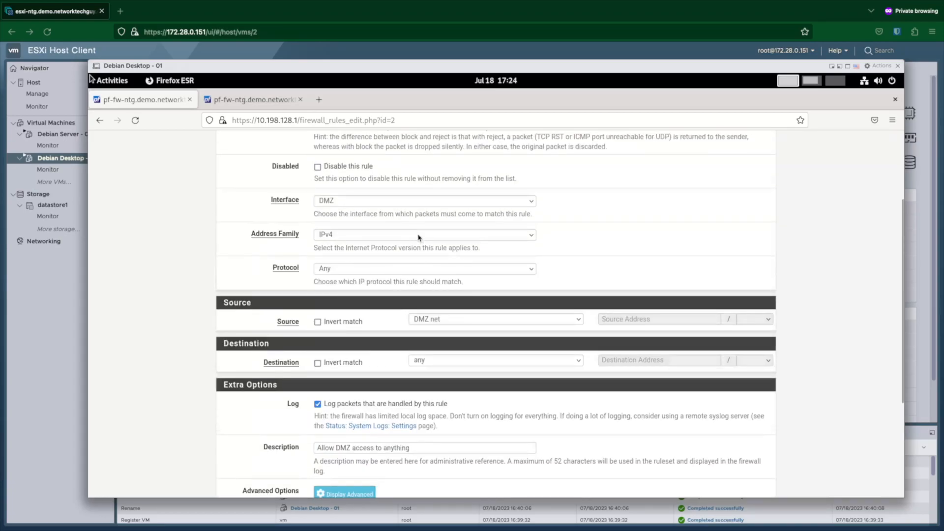
{"action": "scroll", "coordinate": [318, 191], "scroll_direction": "up", "scroll_amount": 2}
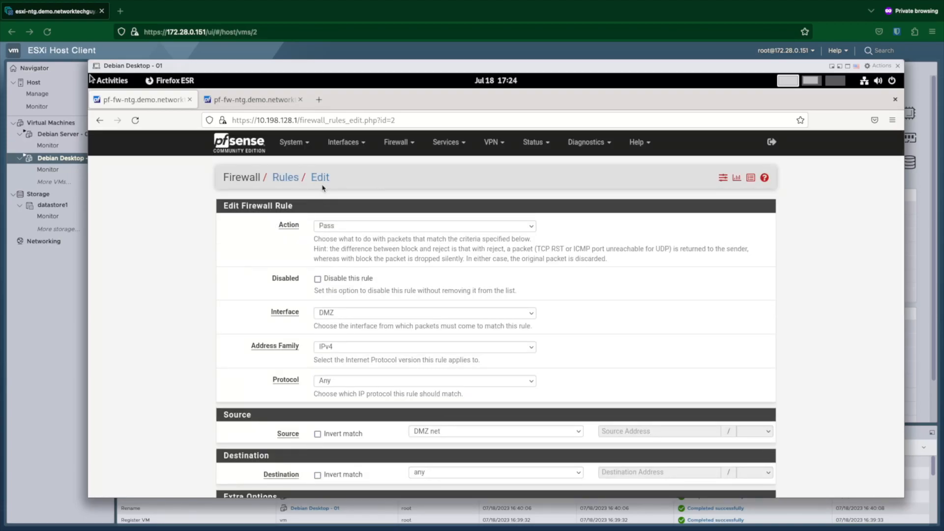
{"action": "scroll", "coordinate": [369, 263], "scroll_direction": "down", "scroll_amount": 4}
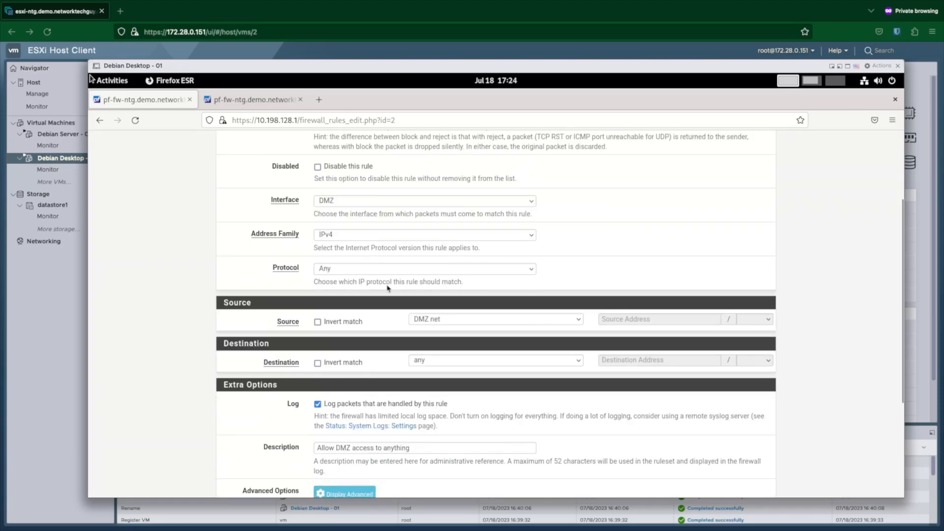
{"action": "scroll", "coordinate": [425, 309], "scroll_direction": "down", "scroll_amount": 4}
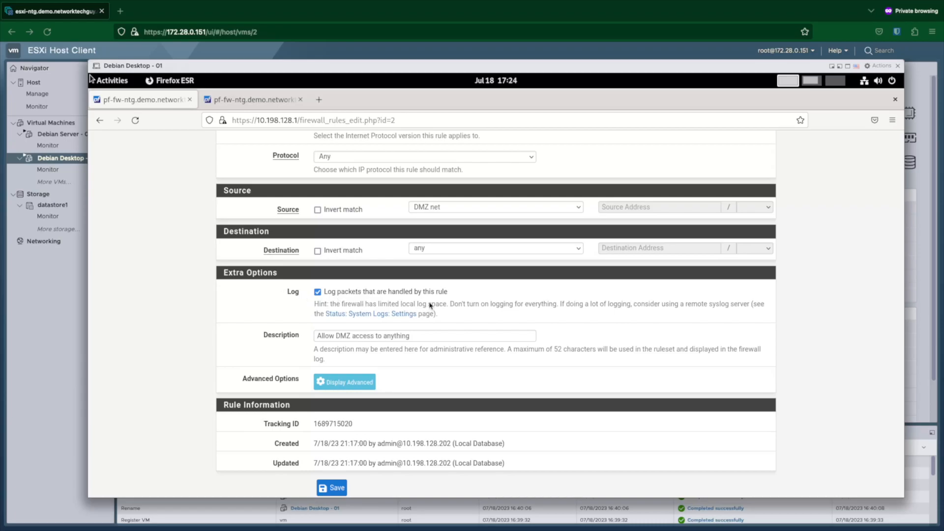
{"action": "scroll", "coordinate": [384, 374], "scroll_direction": "down", "scroll_amount": 2}
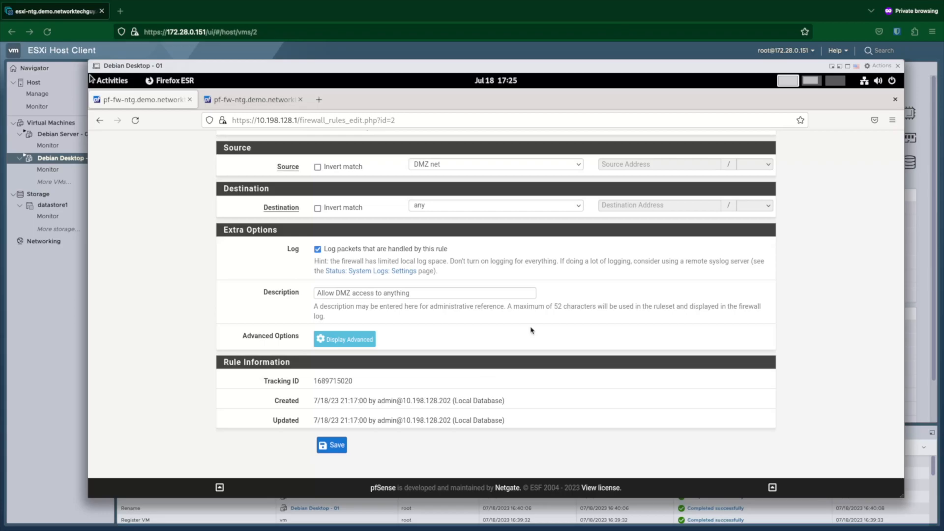
{"action": "scroll", "coordinate": [531, 331], "scroll_direction": "up", "scroll_amount": 5}
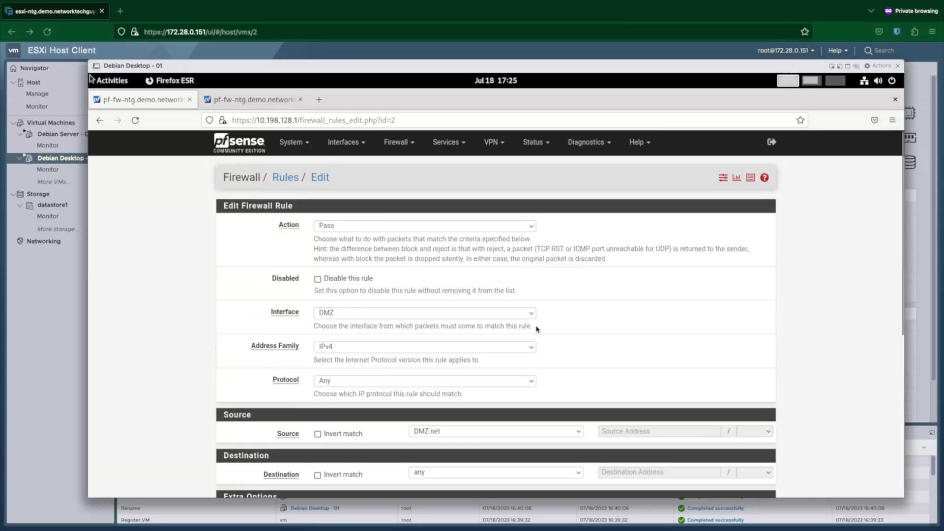
Step: Review the automatic Outbound NAT rules translating to the WAN address, then return to the terminal
{"action": "left_click", "coordinate": [398, 142]}
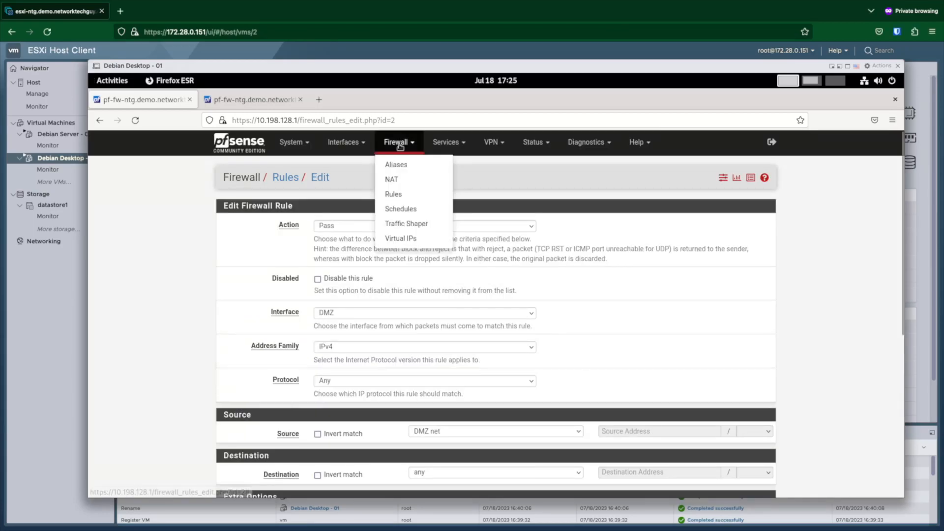
{"action": "left_click", "coordinate": [404, 179]}
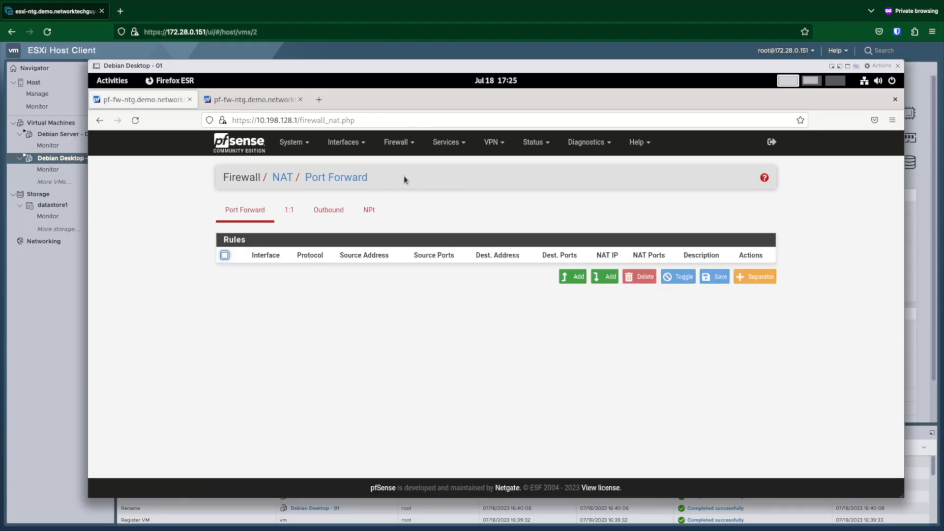
{"action": "left_click", "coordinate": [318, 213]}
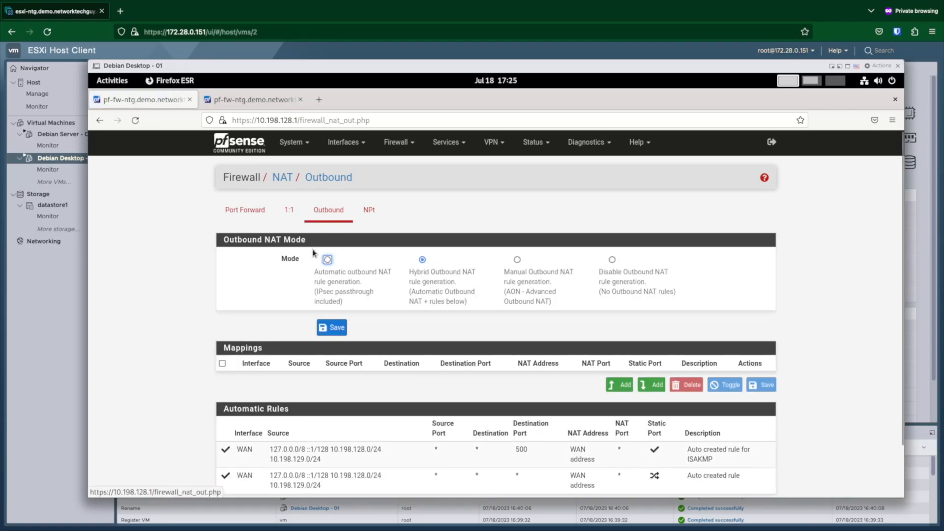
{"action": "scroll", "coordinate": [313, 254], "scroll_direction": "down", "scroll_amount": 2}
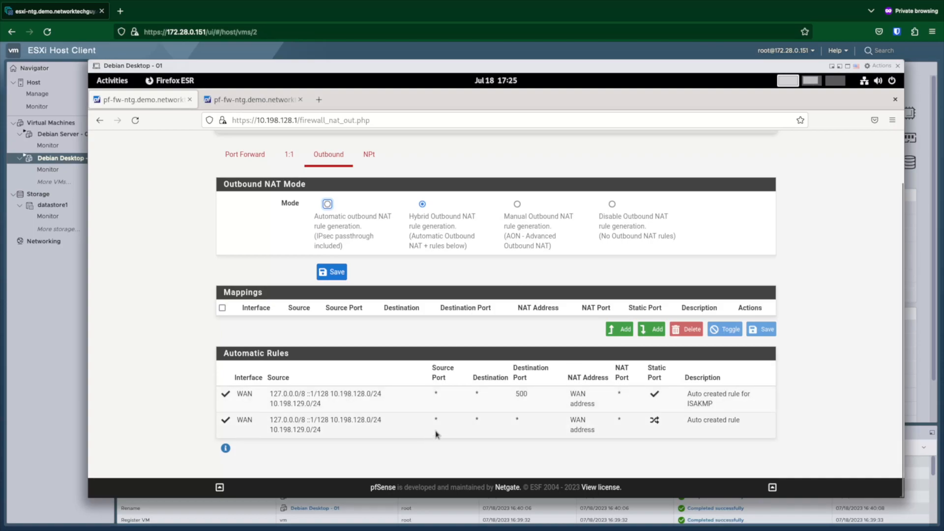
{"action": "left_click_drag", "start_coordinate": [567, 420], "coordinate": [598, 434]}
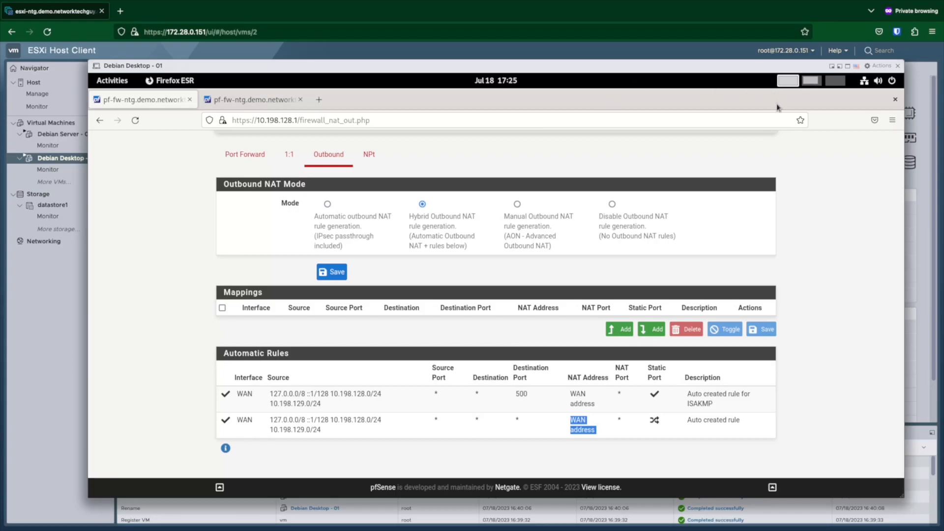
{"action": "left_click", "coordinate": [812, 80]}
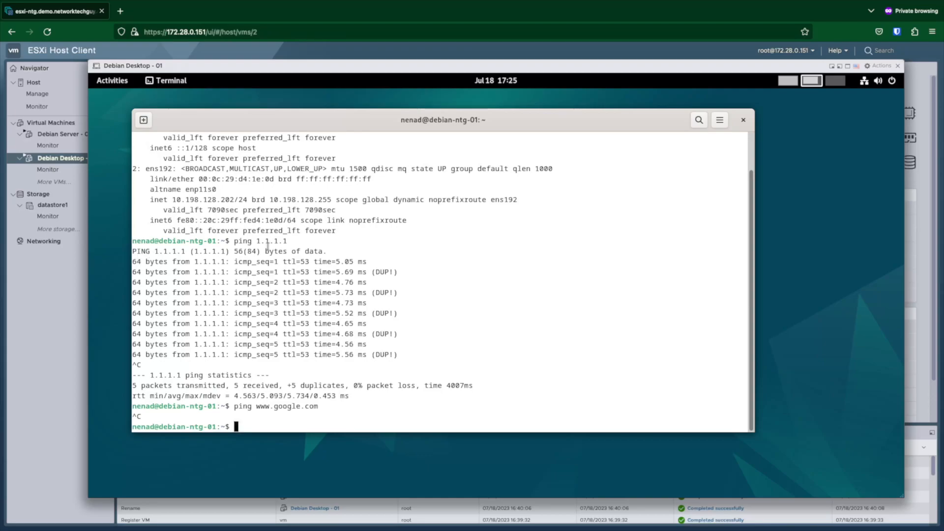
Step: Highlight the ping 1.1.1.1 replies showing 0% packet loss
{"action": "left_click_drag", "start_coordinate": [234, 241], "coordinate": [435, 349]}
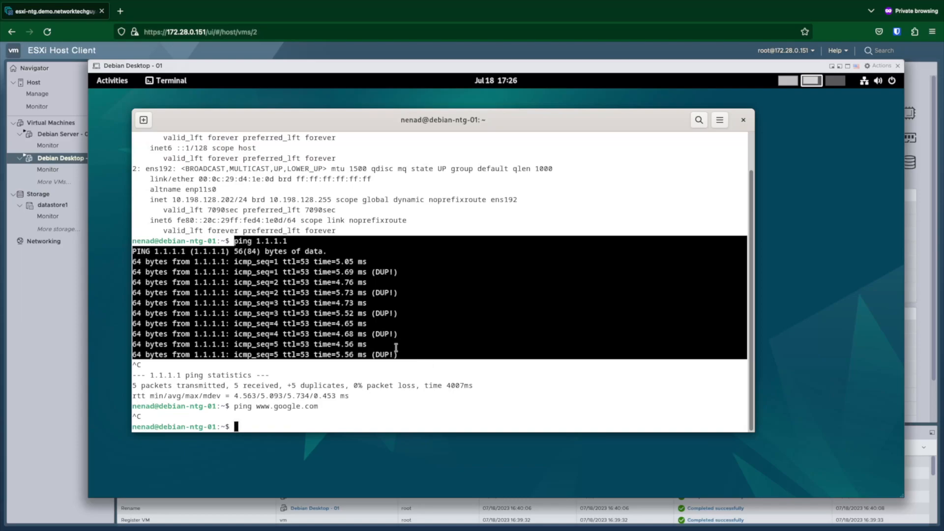
{"action": "left_click", "coordinate": [788, 80]}
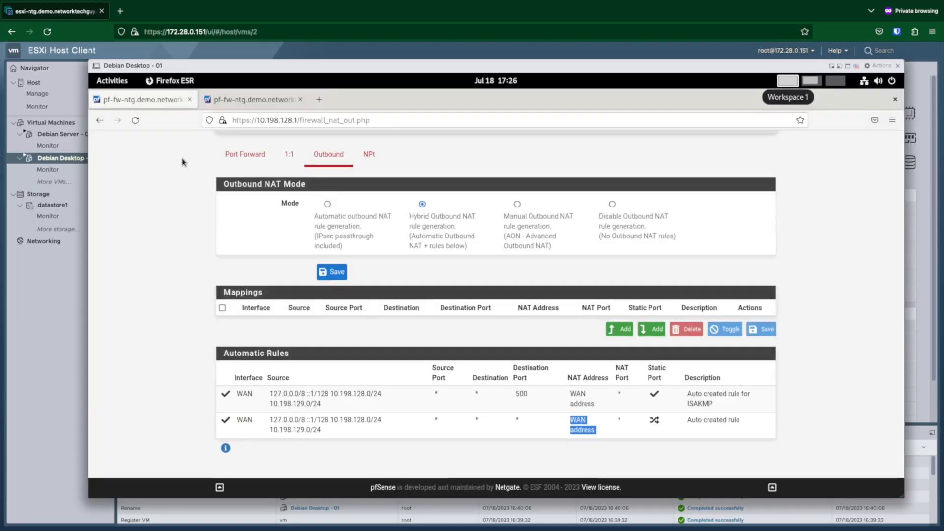
{"action": "left_click", "coordinate": [319, 100]}
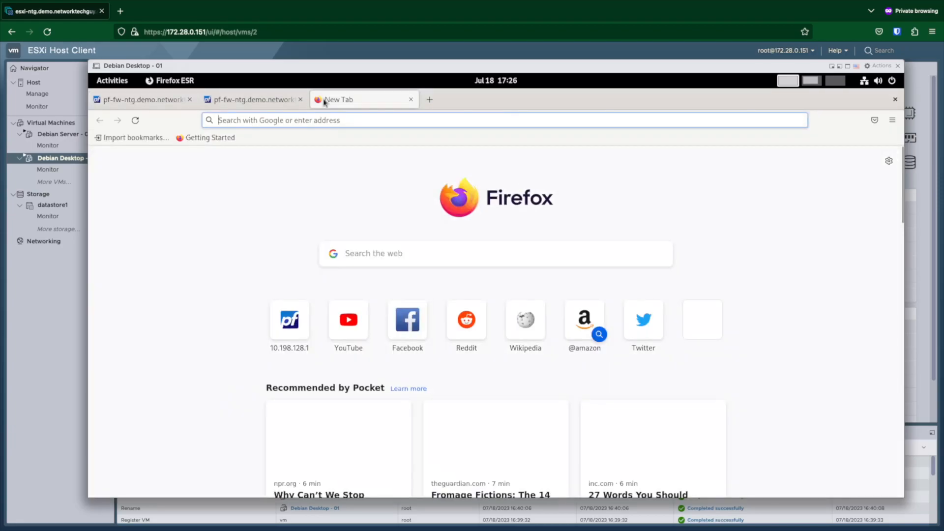
{"action": "type", "text": "www.google.com/"}
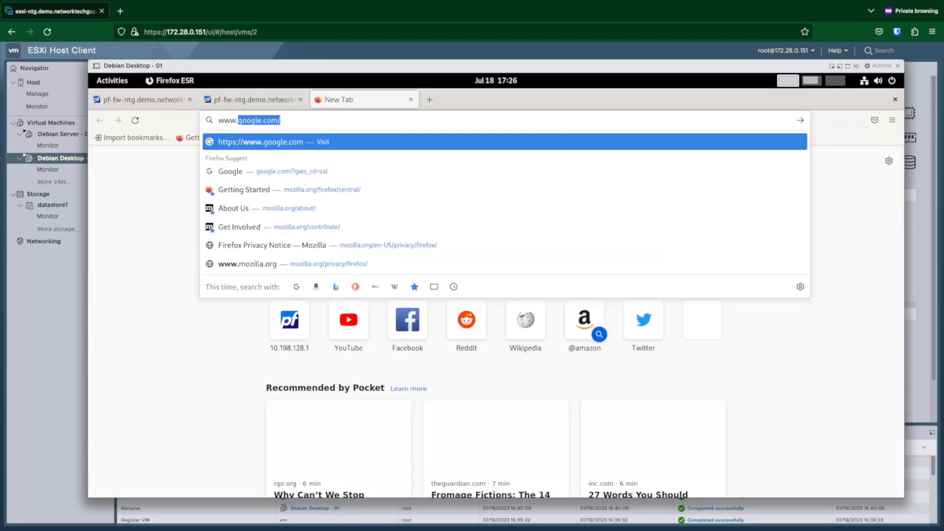
{"action": "key", "text": "Return"}
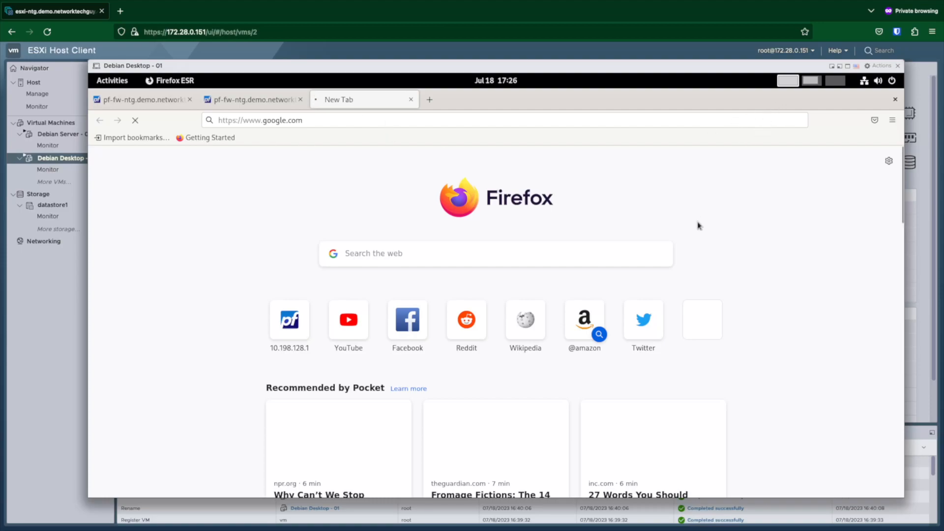
{"action": "left_click", "coordinate": [812, 81]}
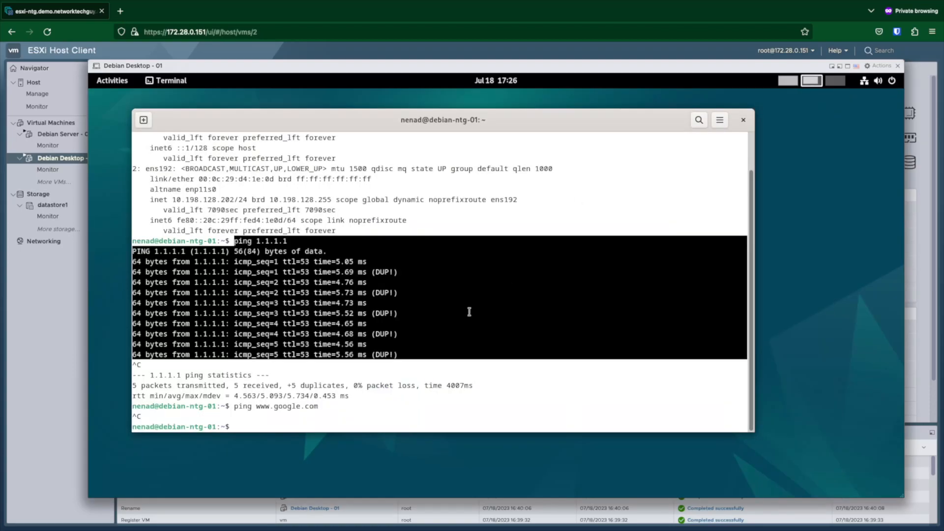